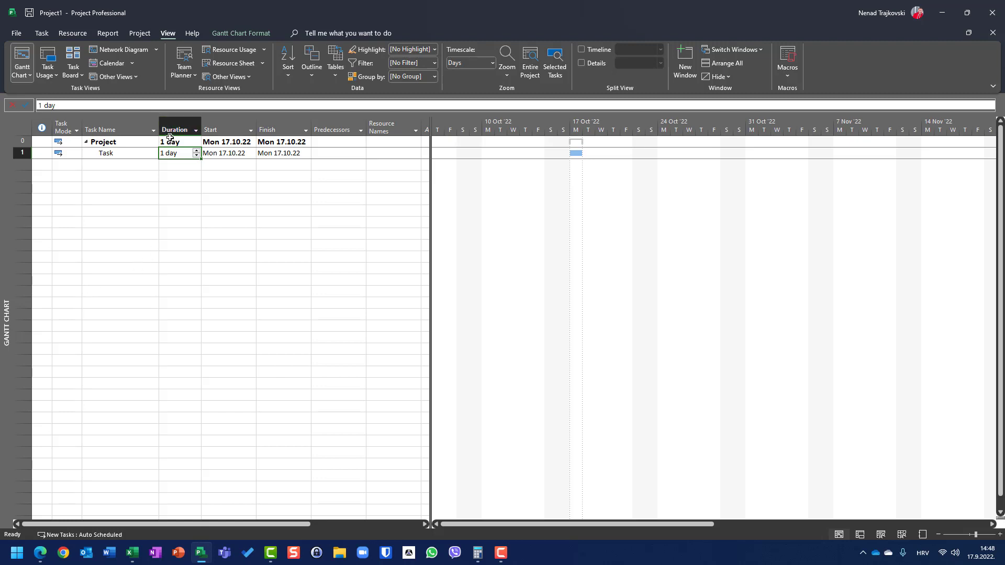
- Open the Gantt chart's timescale settings and set the middle tier units to Days
{"action": "right_click", "coordinate": [511, 137]}
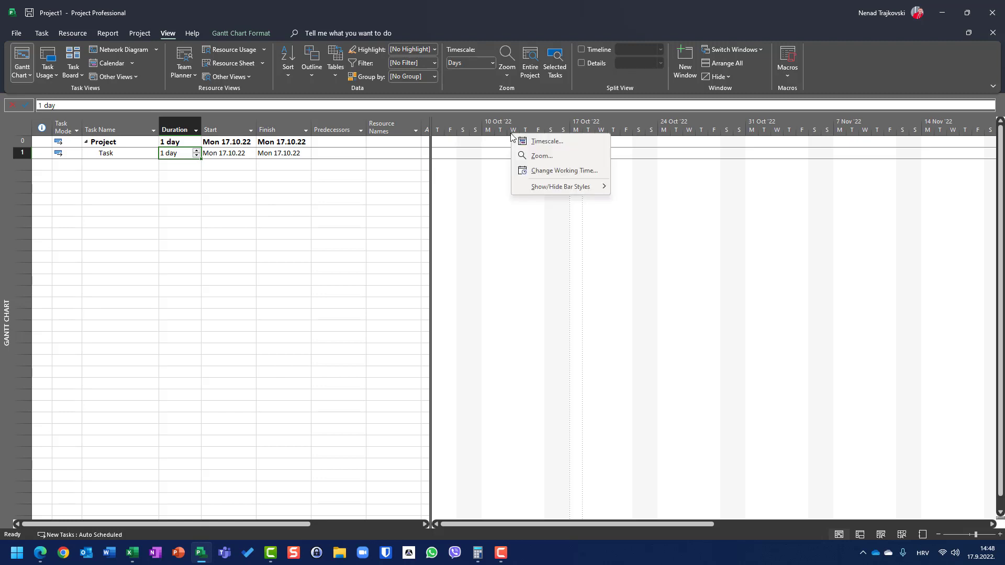
{"action": "right_click", "coordinate": [487, 134]}
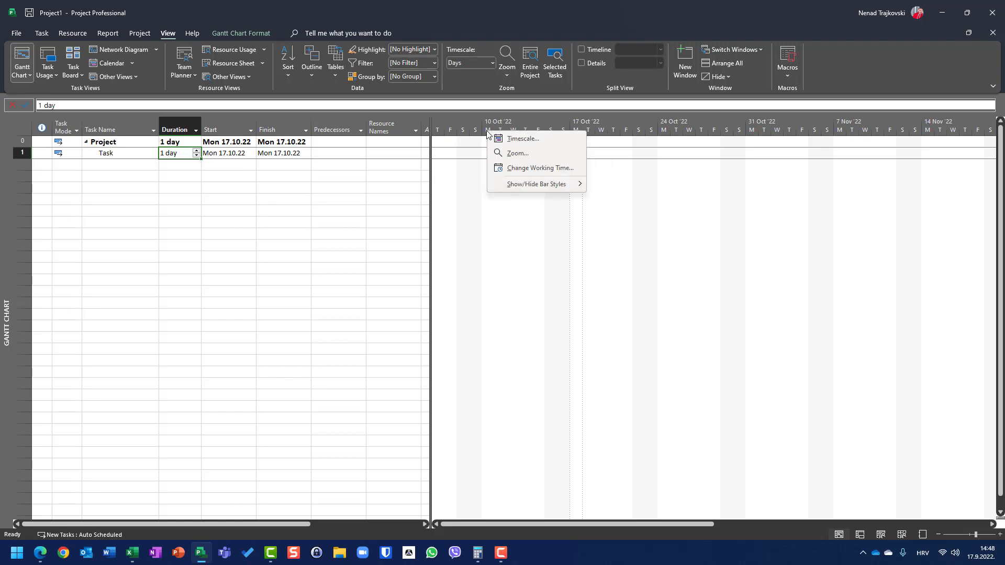
{"action": "left_click", "coordinate": [521, 142]}
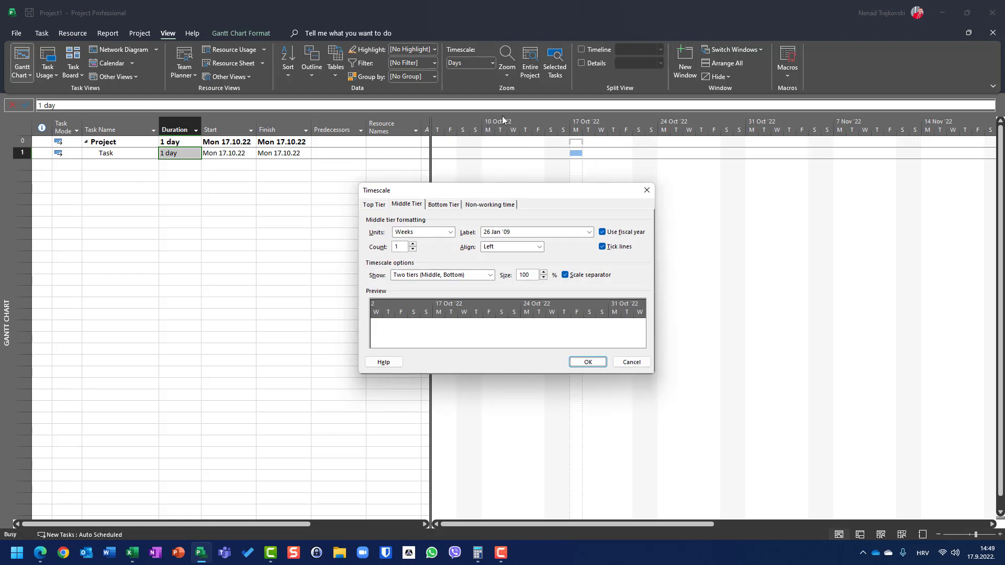
{"action": "left_click", "coordinate": [416, 234]}
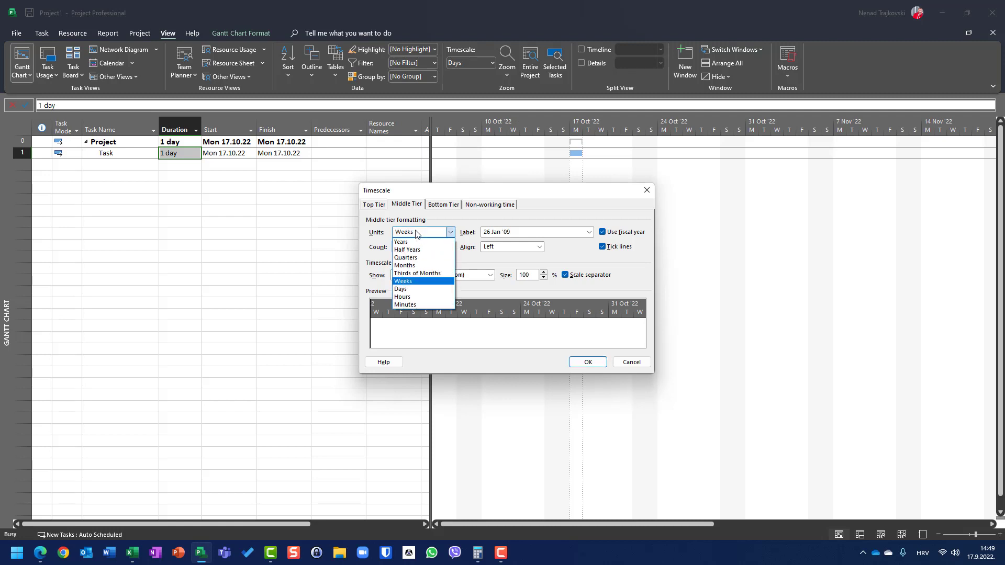
{"action": "left_click", "coordinate": [414, 290]}
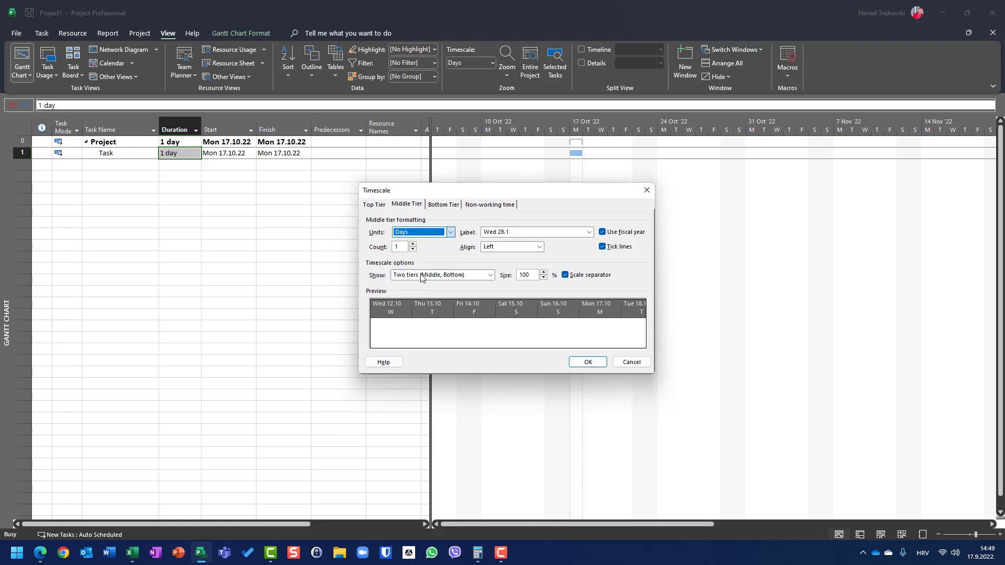
- Set the timescale's bottom tier units to Hours, apply it, and examine the task bar's start and end hours
{"action": "left_click", "coordinate": [444, 204]}
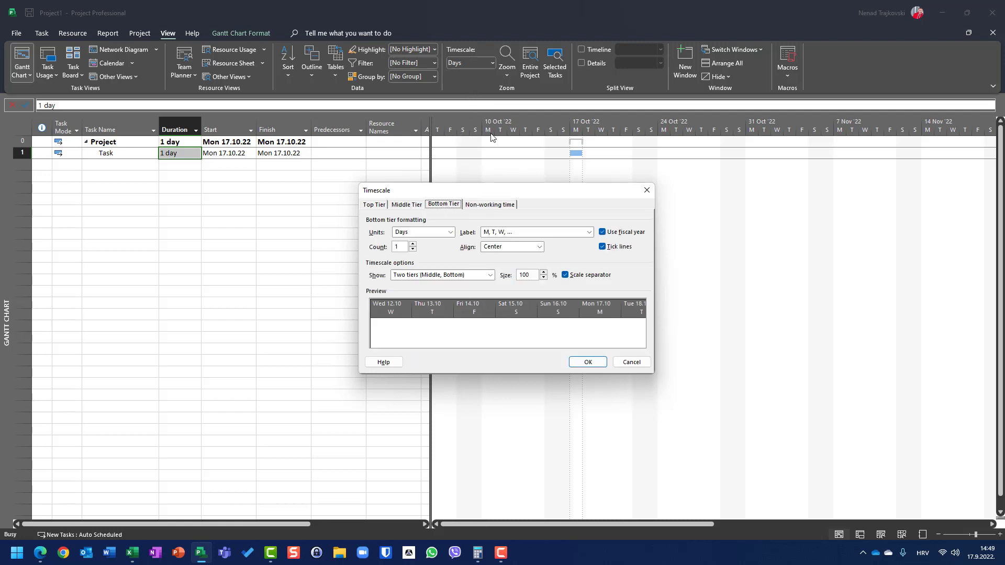
{"action": "left_click", "coordinate": [447, 232]}
{"action": "left_click", "coordinate": [449, 232]}
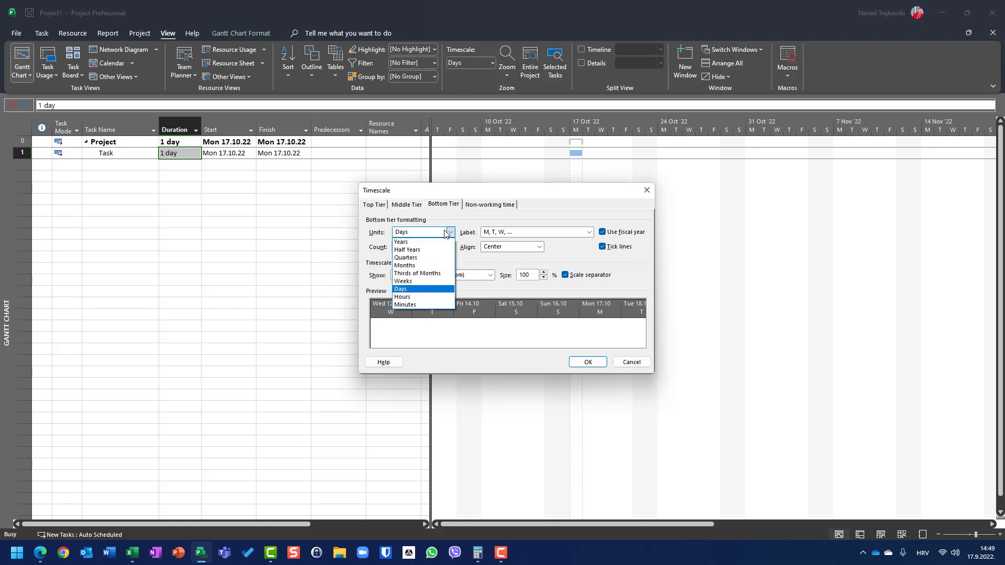
{"action": "left_click", "coordinate": [419, 303]}
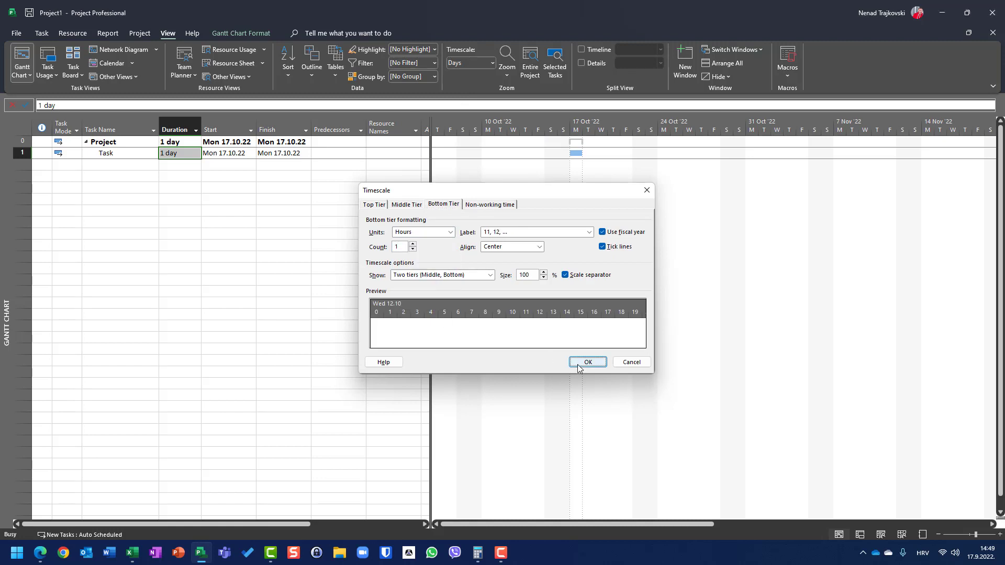
{"action": "left_click", "coordinate": [583, 361]}
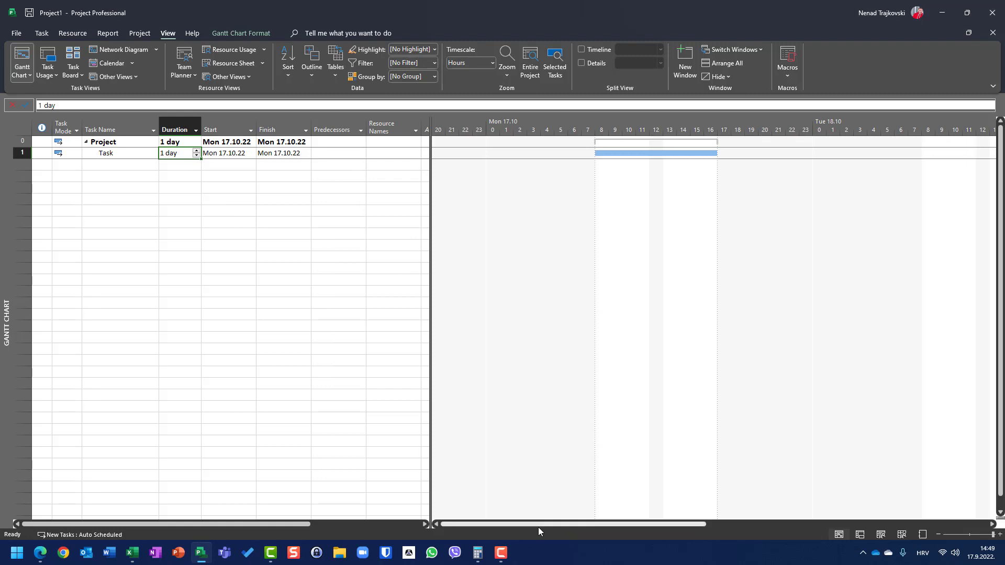
{"action": "left_click_drag", "start_coordinate": [539, 523], "coordinate": [579, 520]}
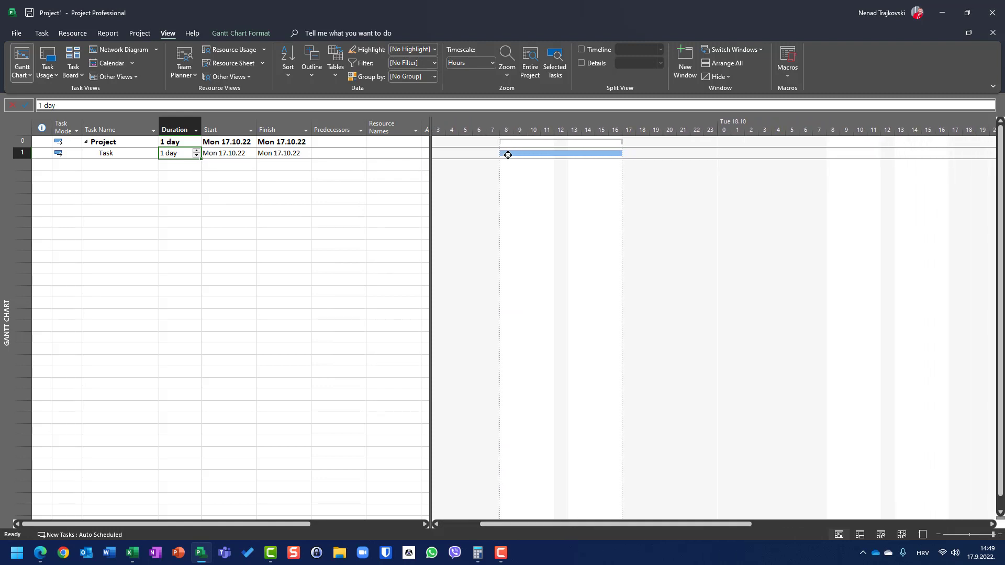
{"action": "mouse_move", "coordinate": [508, 155]}
{"action": "mouse_move", "coordinate": [616, 153]}
- Check the hours per day in the project's schedule options
{"action": "left_click", "coordinate": [15, 34]}
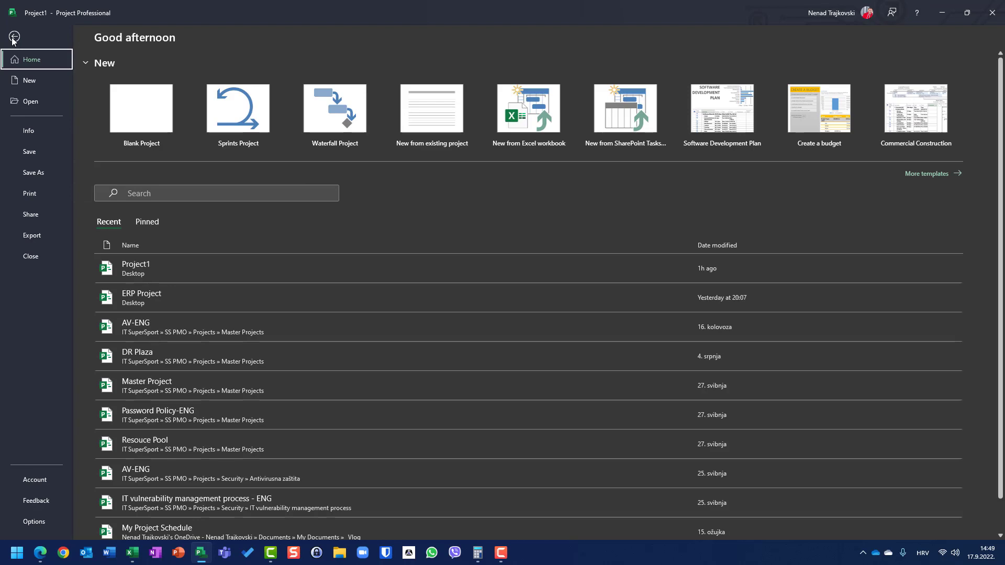
{"action": "left_click", "coordinate": [34, 523]}
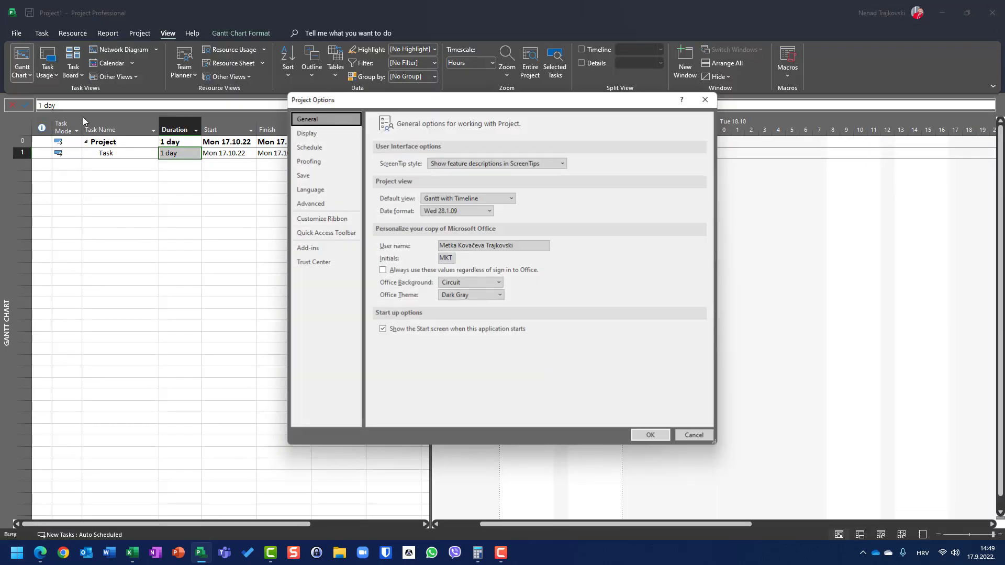
{"action": "left_click", "coordinate": [303, 149]}
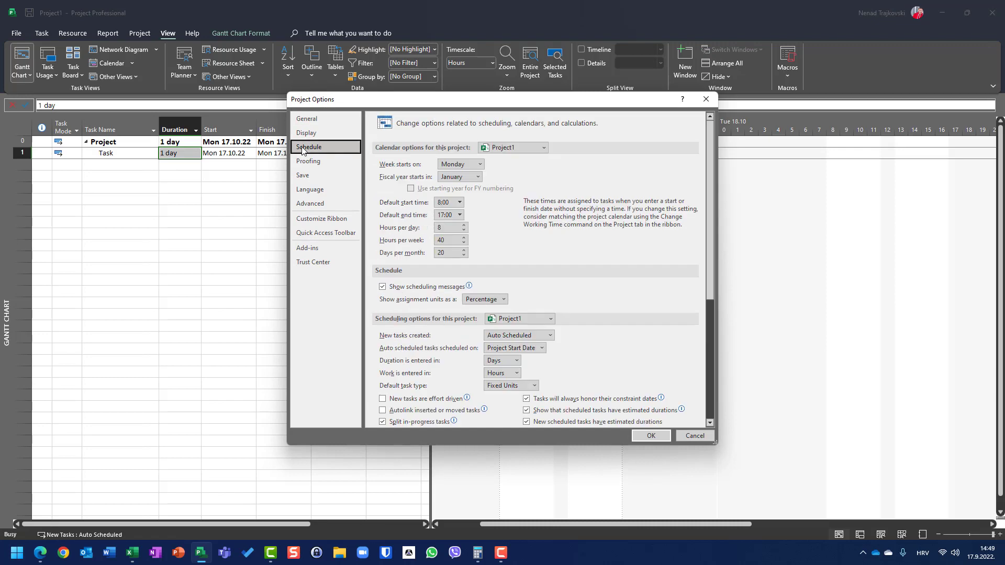
{"action": "double_click", "coordinate": [442, 229]}
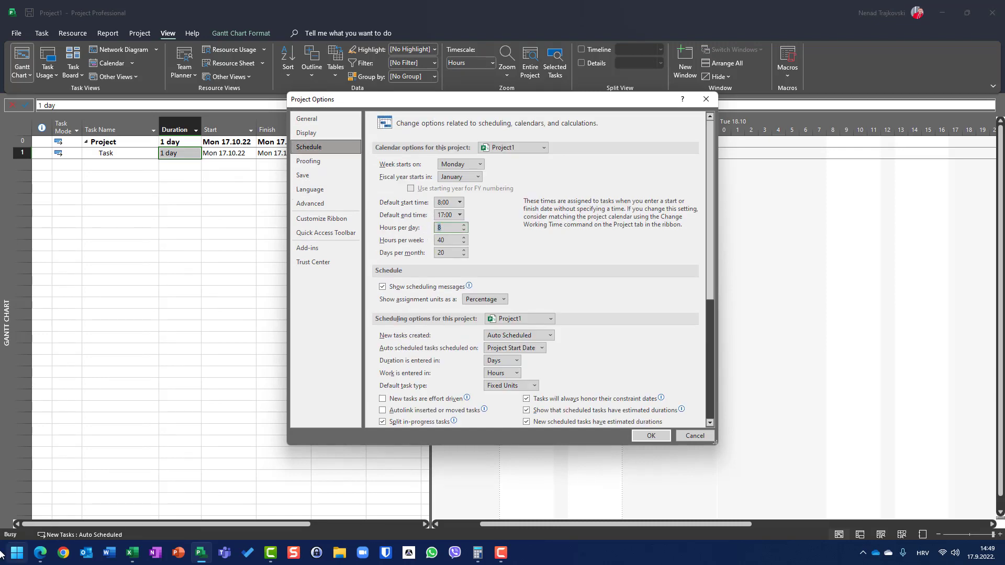
{"action": "key", "text": "Return"}
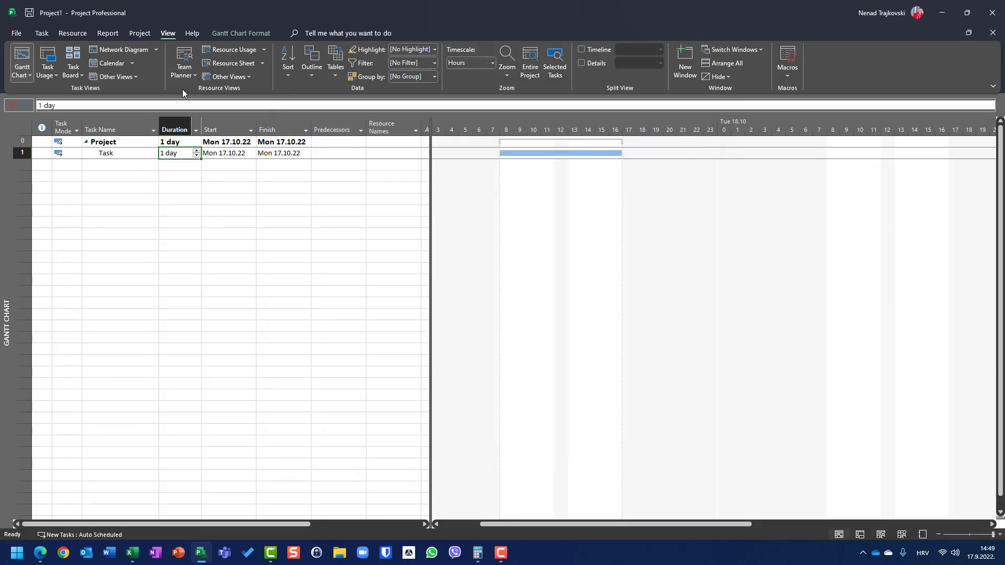
- Review the Monday to Friday working times in the Standard calendar's default work week
{"action": "left_click", "coordinate": [149, 35]}
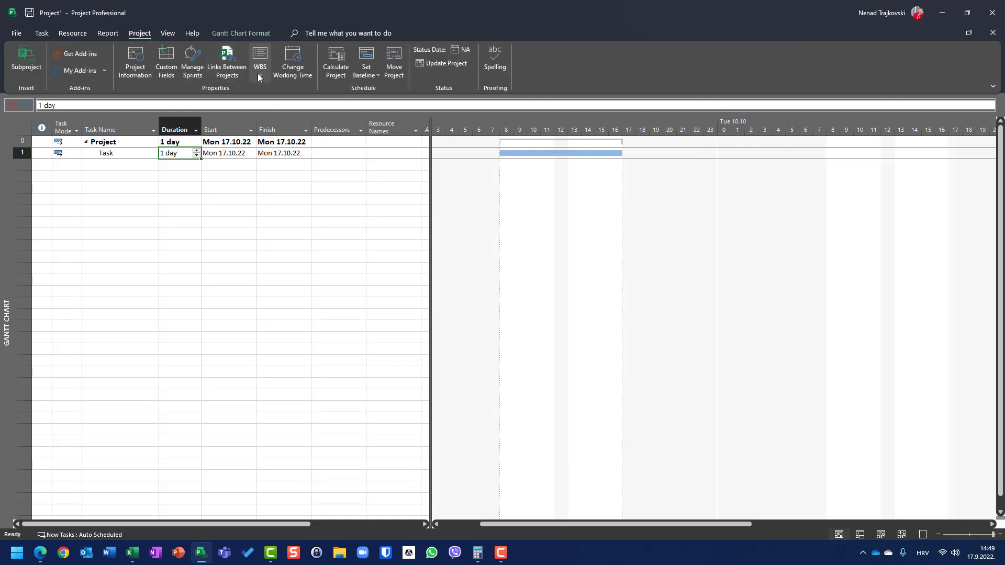
{"action": "left_click", "coordinate": [280, 57]}
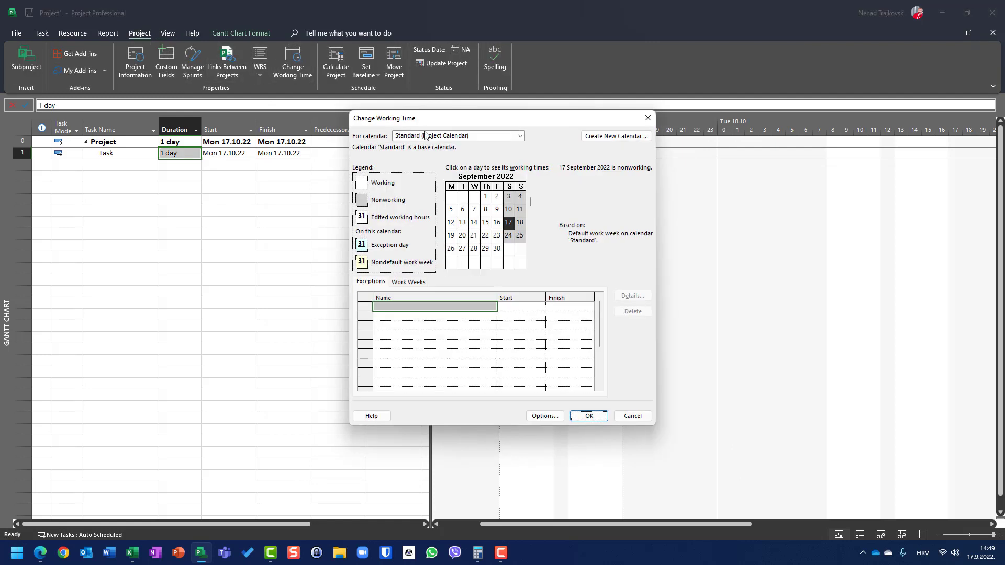
{"action": "left_click", "coordinate": [401, 284]}
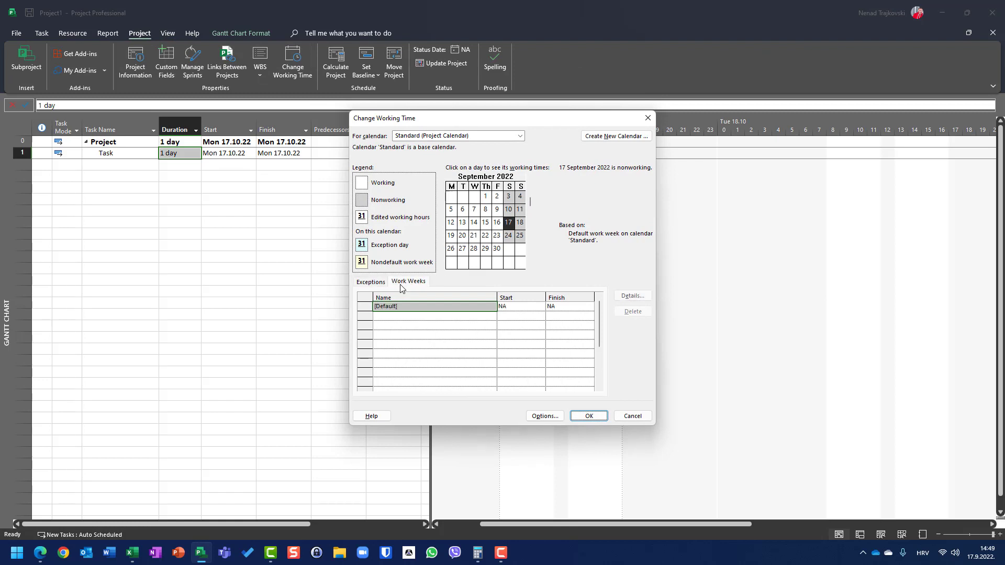
{"action": "left_click", "coordinate": [632, 295]}
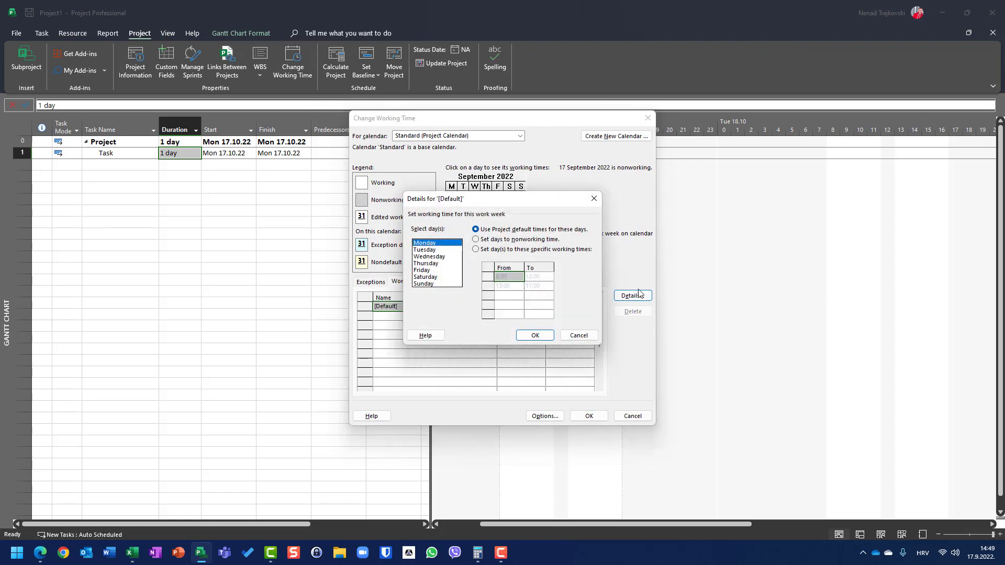
{"action": "left_click", "coordinate": [428, 271], "text": "shift"}
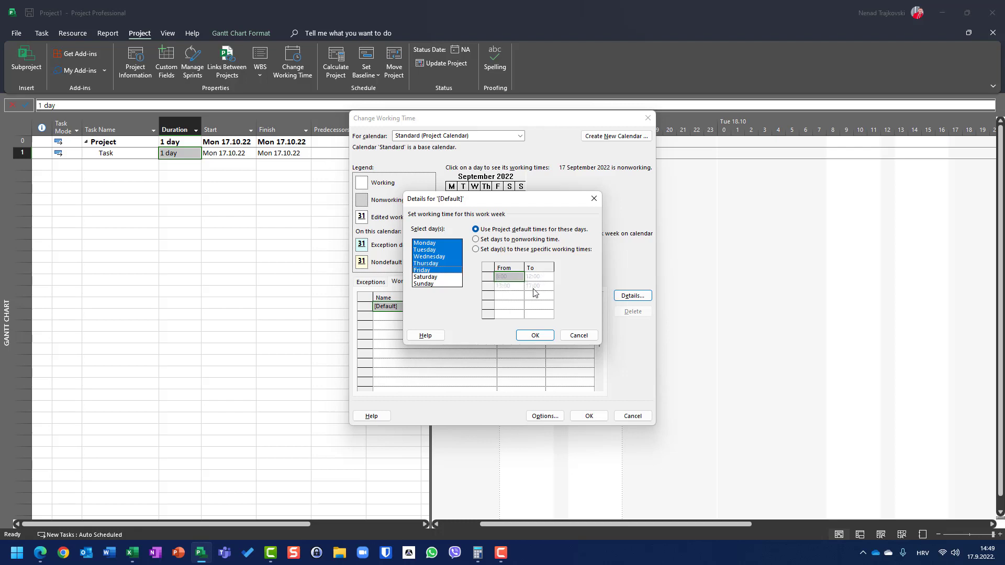
{"action": "left_click", "coordinate": [578, 335]}
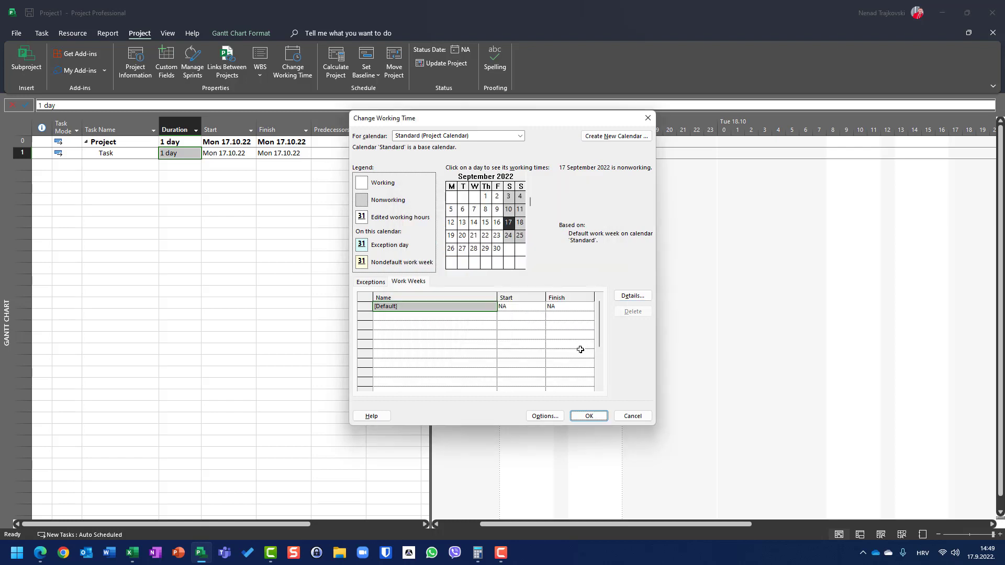
{"action": "left_click", "coordinate": [595, 419]}
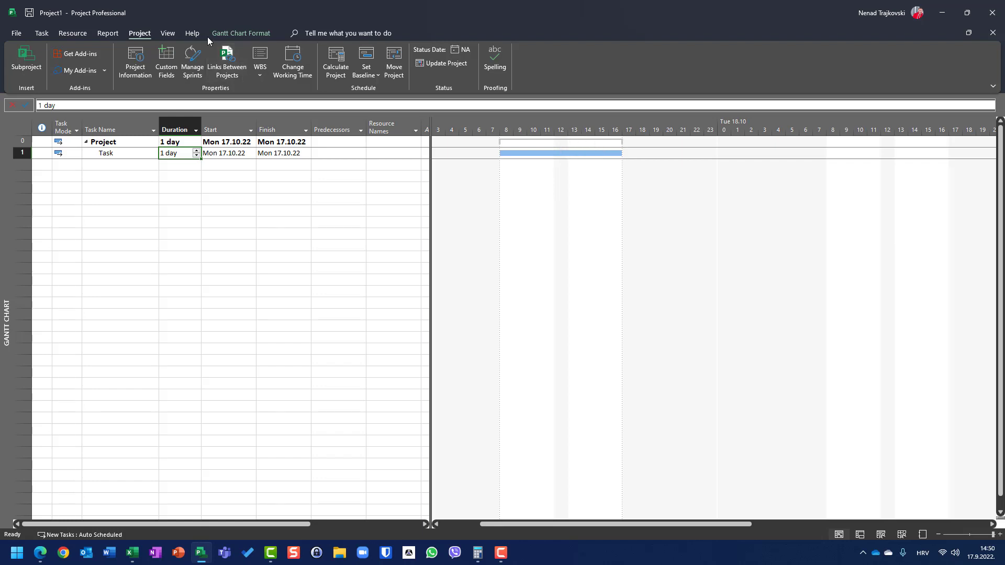
- Check the resource's base calendar in the Resource Sheet, then return to the Gantt Chart
{"action": "left_click", "coordinate": [168, 34]}
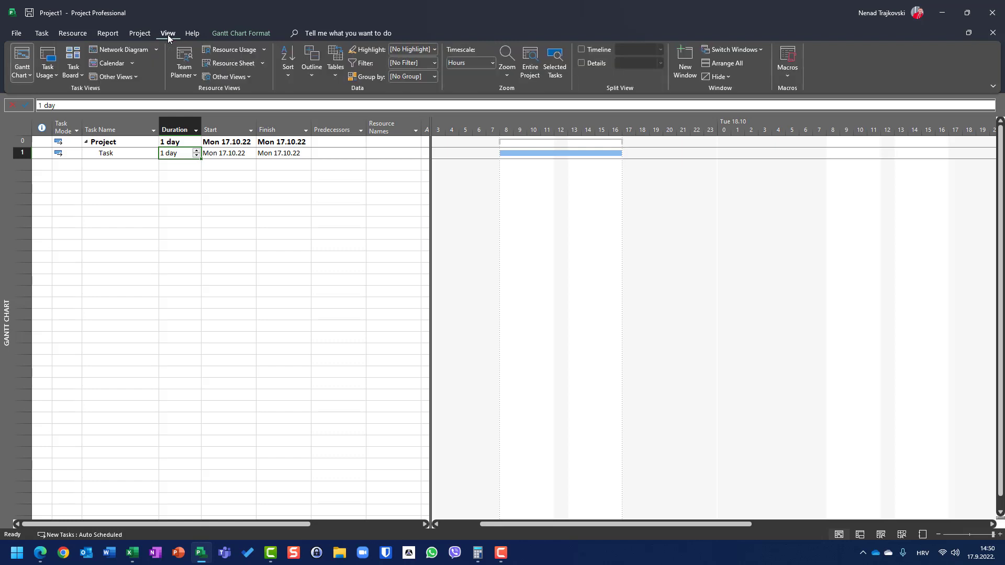
{"action": "left_click", "coordinate": [211, 63]}
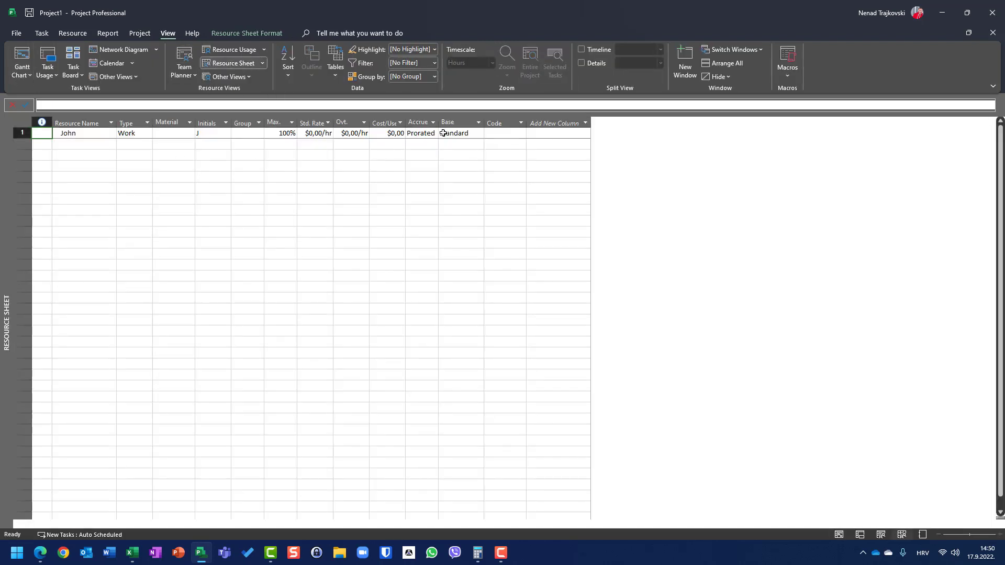
{"action": "left_click", "coordinate": [20, 57]}
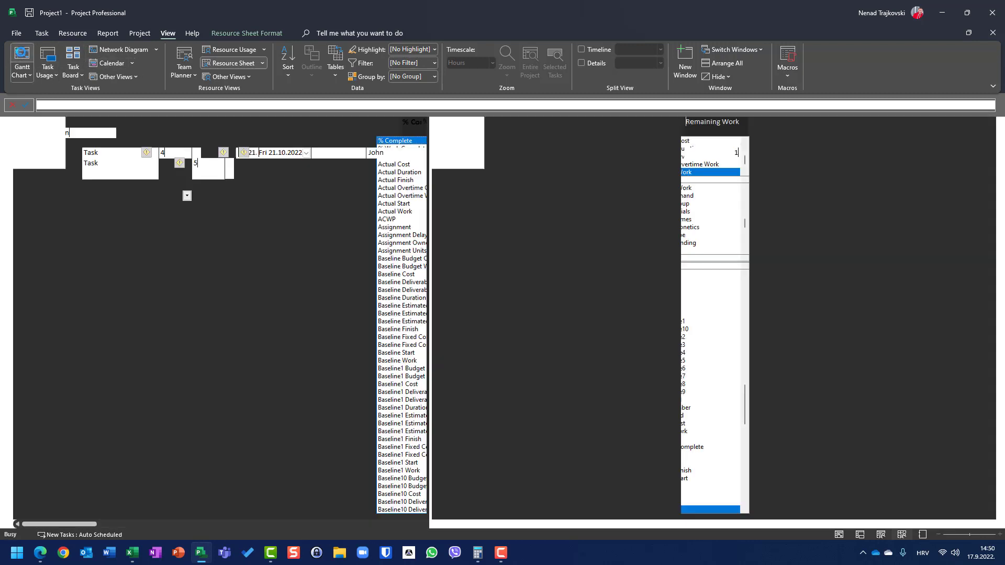
- Assign the existing work resource to the task
{"action": "left_click", "coordinate": [391, 152]}
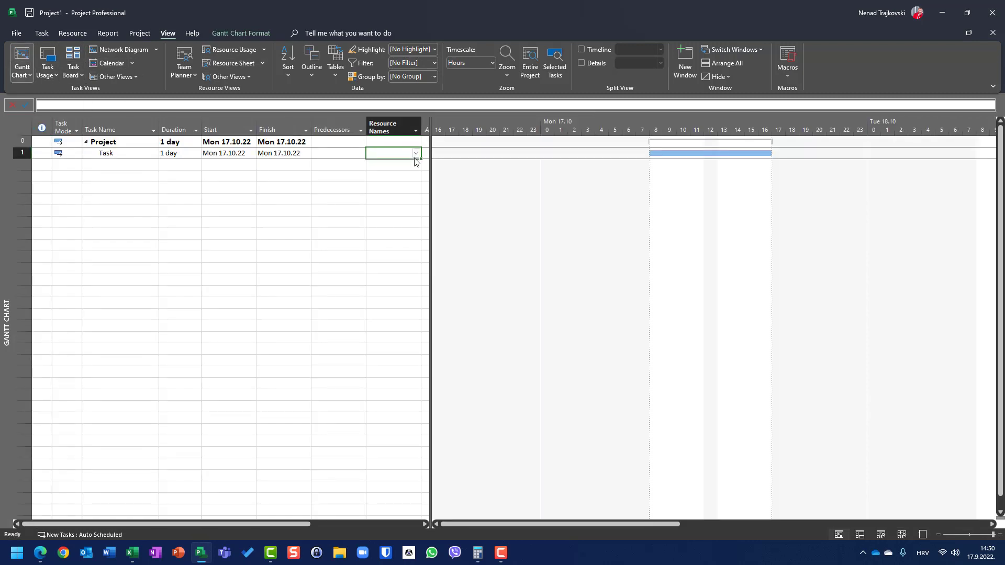
{"action": "left_click", "coordinate": [416, 157]}
{"action": "left_click", "coordinate": [409, 166]}
- Change the resource's base calendar to 24 Hours in the Resource Sheet and return to the Gantt Chart
{"action": "left_click", "coordinate": [249, 69]}
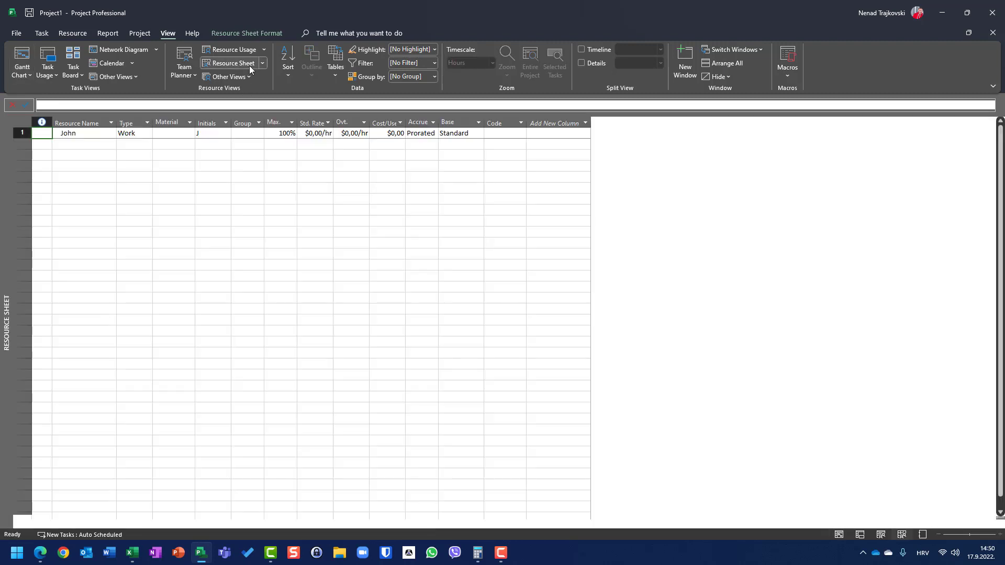
{"action": "left_click", "coordinate": [478, 135]}
{"action": "left_click", "coordinate": [479, 134]}
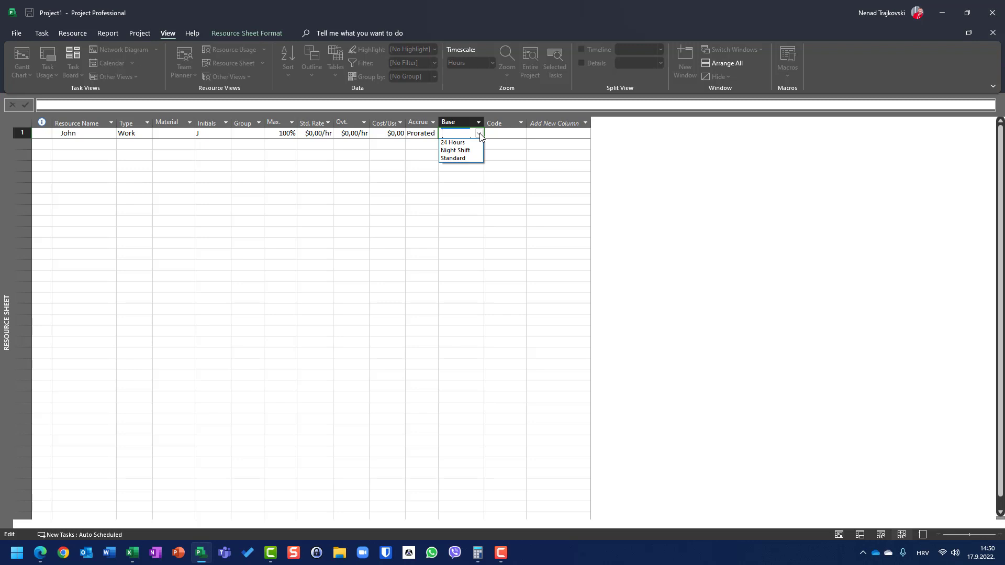
{"action": "left_click", "coordinate": [455, 143]}
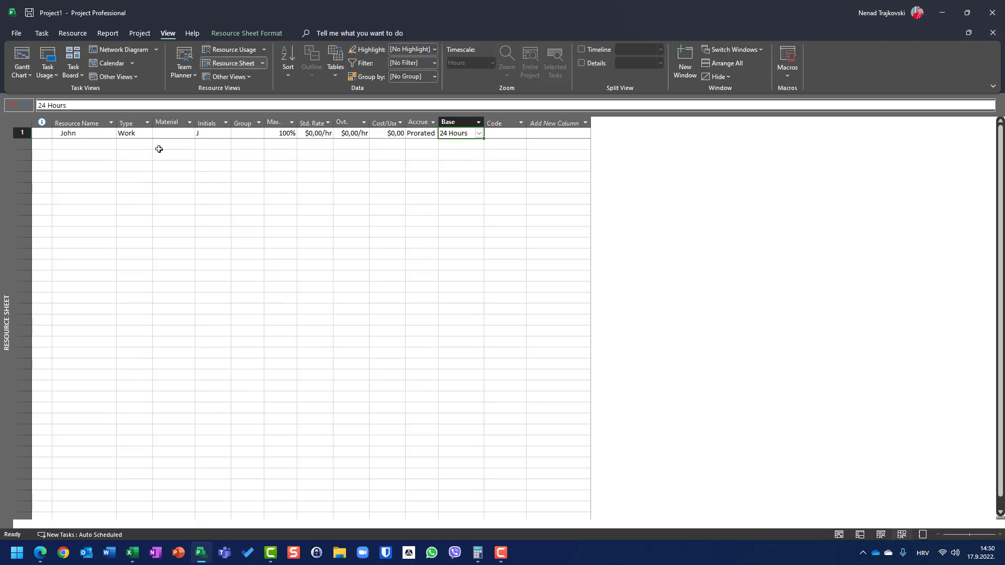
{"action": "left_click", "coordinate": [26, 61]}
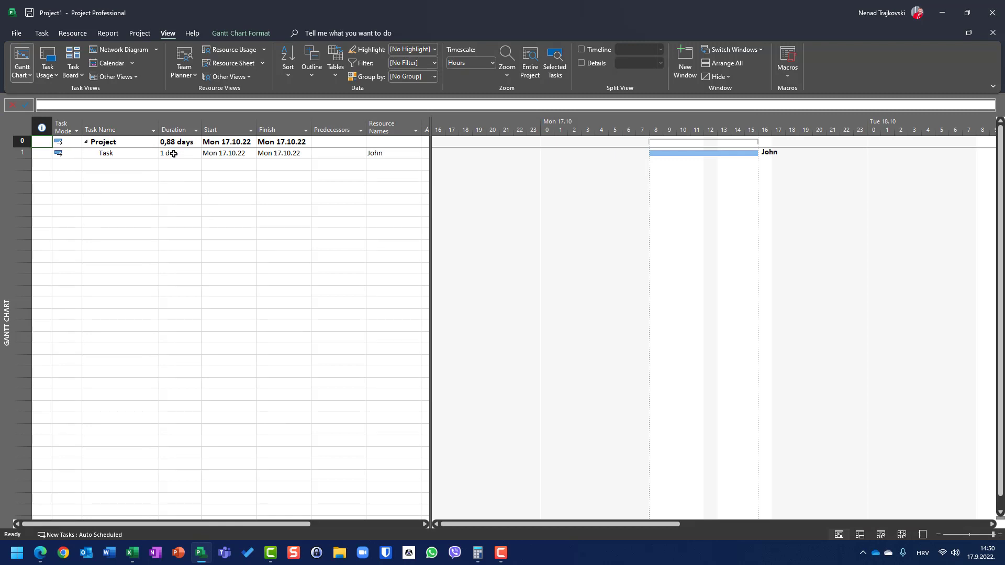
- Compare the task's duration in the Gantt Chart with the resource's base calendar in the Resource Sheet
{"action": "left_click", "coordinate": [177, 152]}
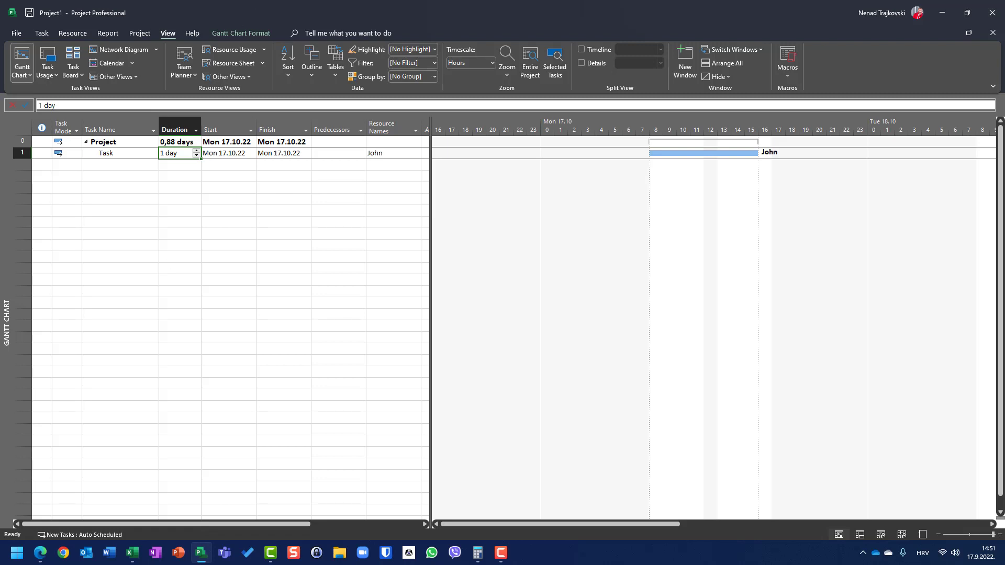
{"action": "left_click", "coordinate": [223, 64]}
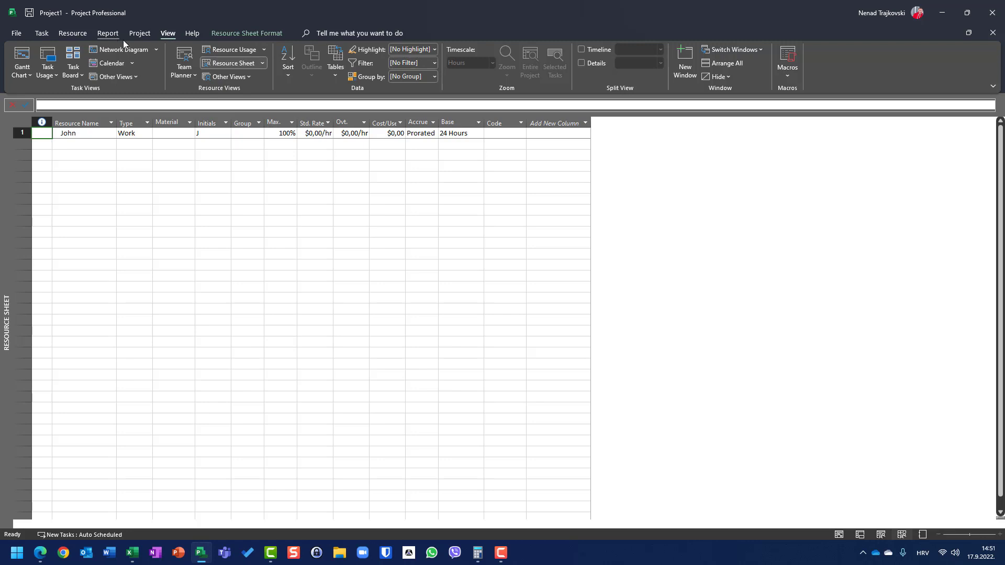
{"action": "left_click", "coordinate": [23, 56]}
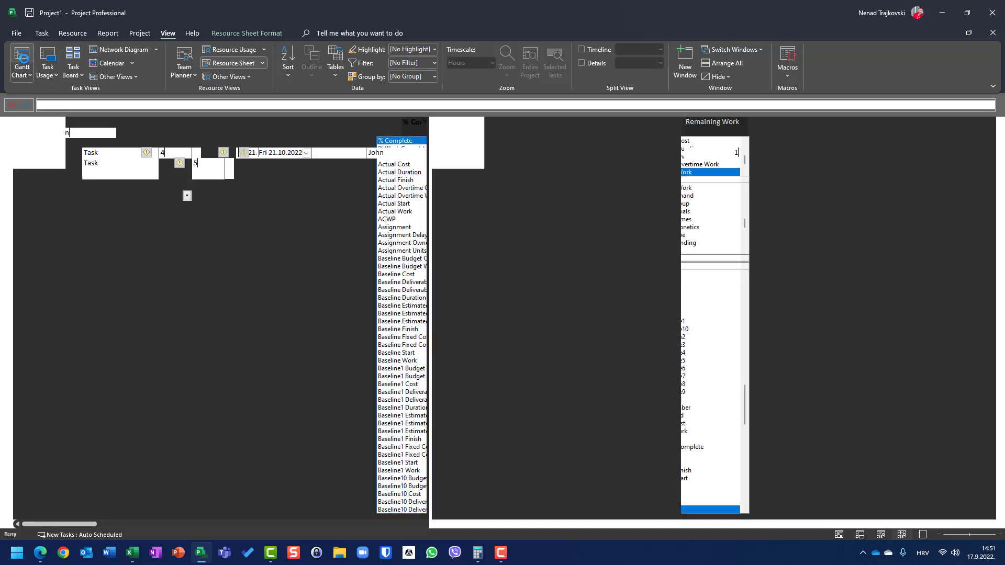
- Inspect the default work week details of the 24 Hours calendar, then close the working time settings without changes
{"action": "left_click", "coordinate": [137, 33]}
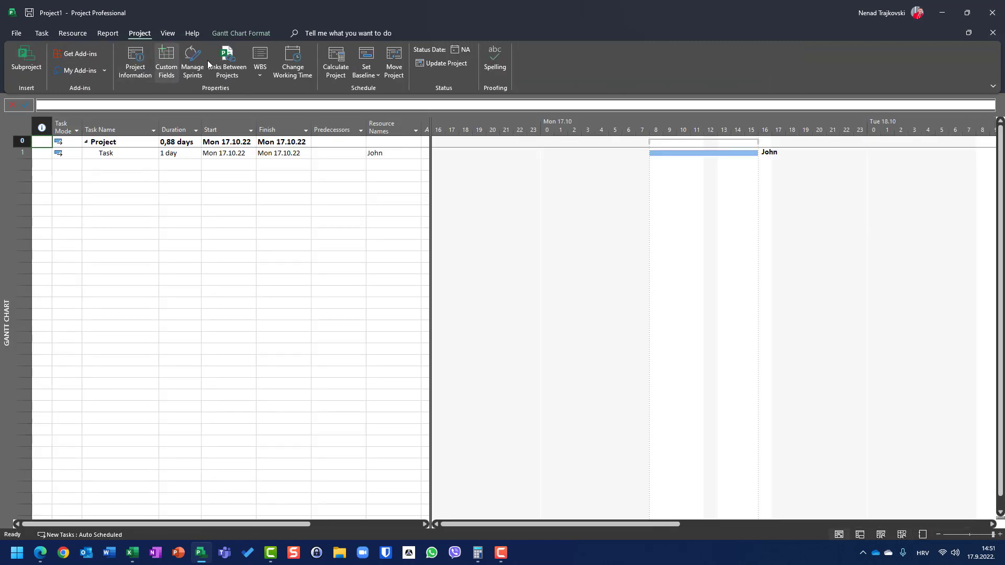
{"action": "left_click", "coordinate": [287, 62]}
{"action": "left_click", "coordinate": [433, 138]}
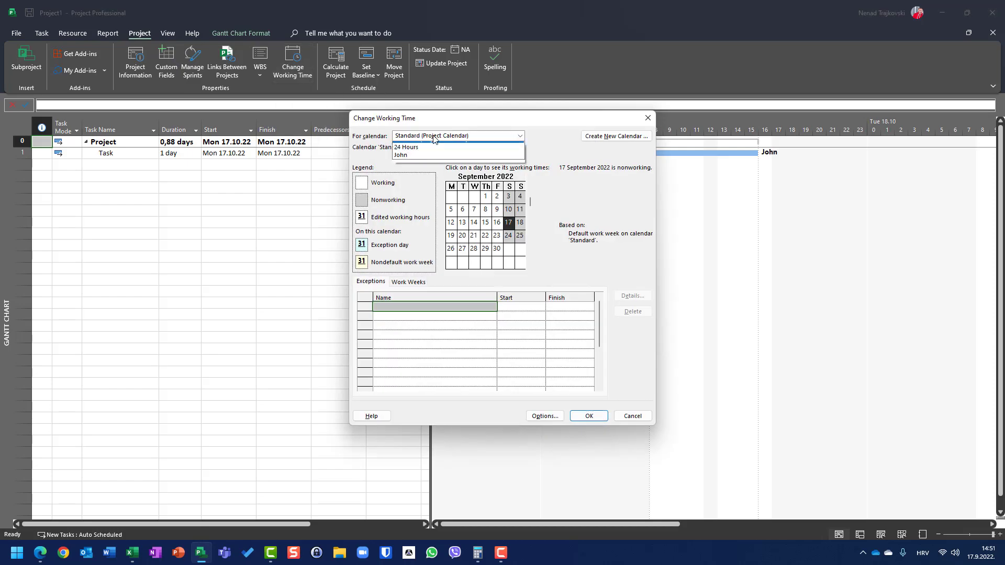
{"action": "left_click", "coordinate": [426, 161]}
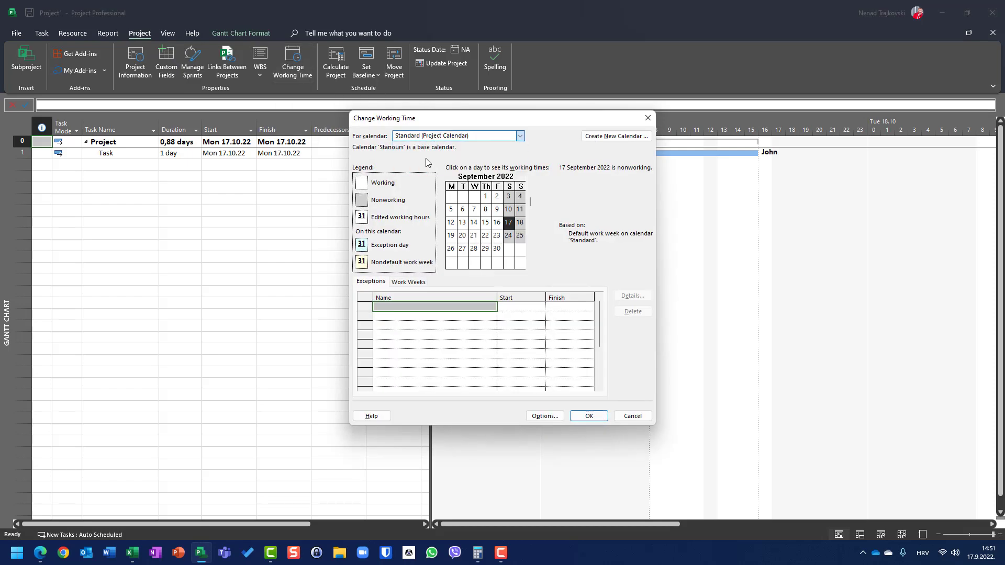
{"action": "left_click", "coordinate": [418, 283]}
{"action": "left_click", "coordinate": [636, 298]}
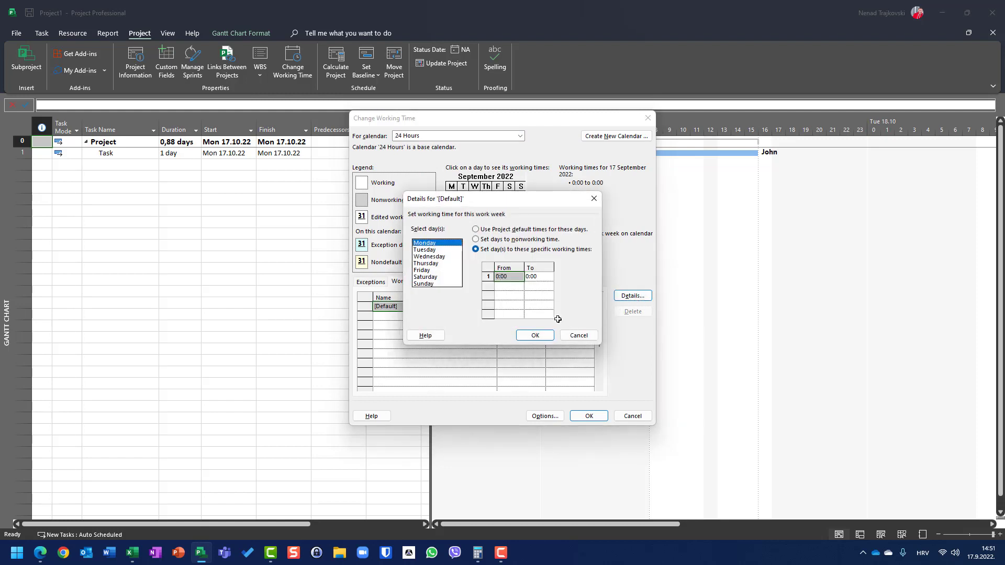
{"action": "left_click", "coordinate": [574, 336]}
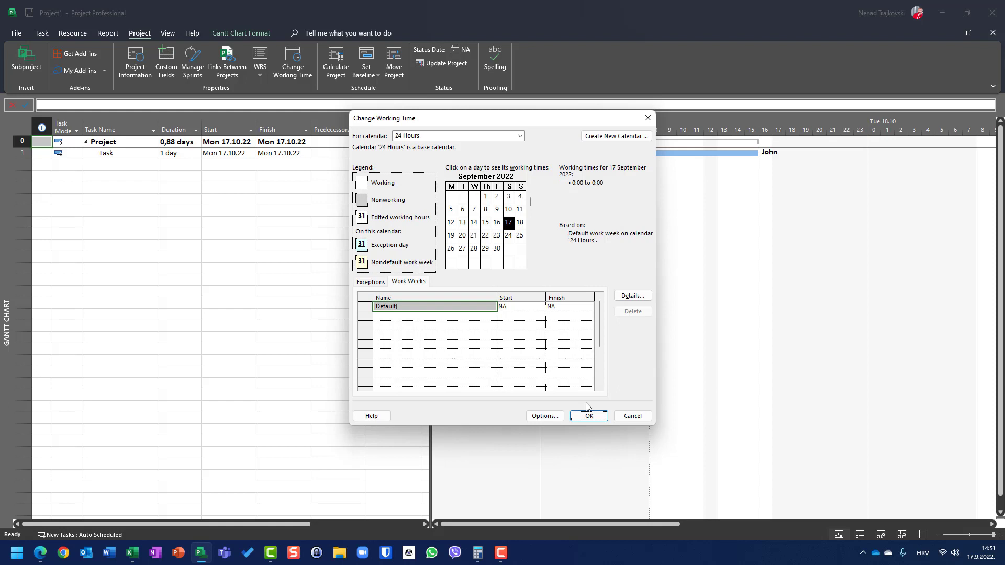
{"action": "left_click", "coordinate": [624, 419]}
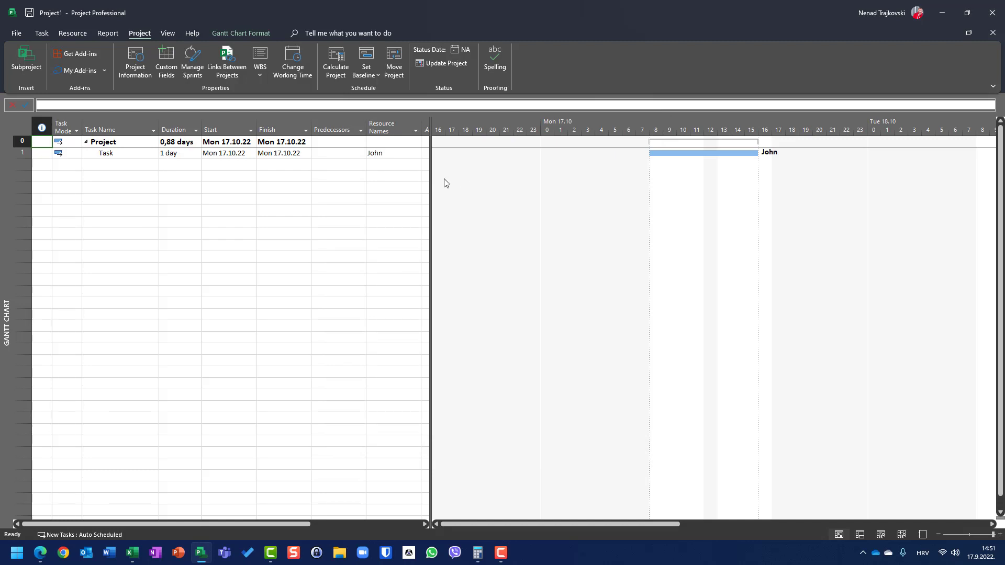
- Widen the Gantt Chart's table area and add a Work column after Resource Names
{"action": "left_click_drag", "start_coordinate": [429, 179], "coordinate": [482, 176]}
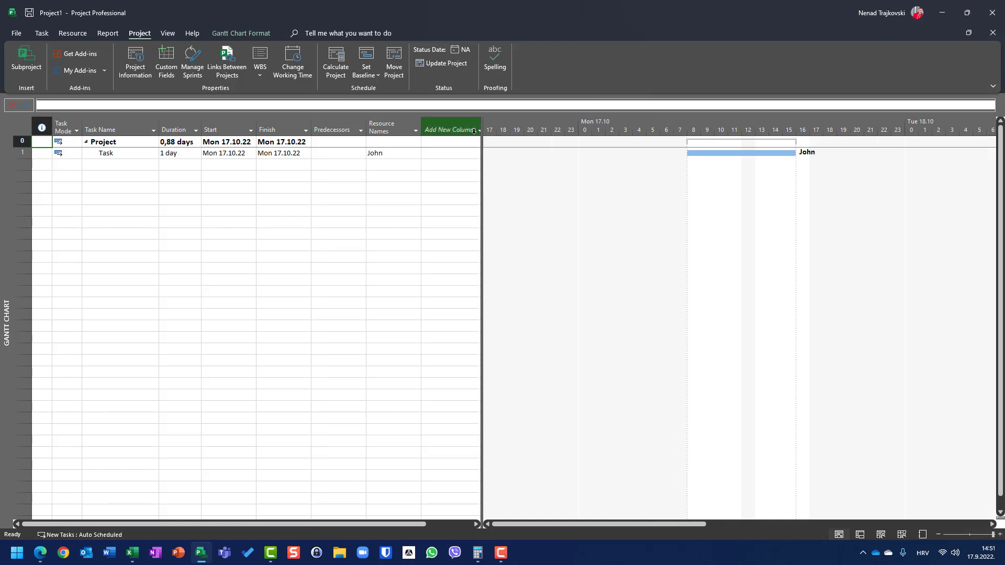
{"action": "left_click", "coordinate": [450, 127]}
{"action": "type", "text": "wo"}
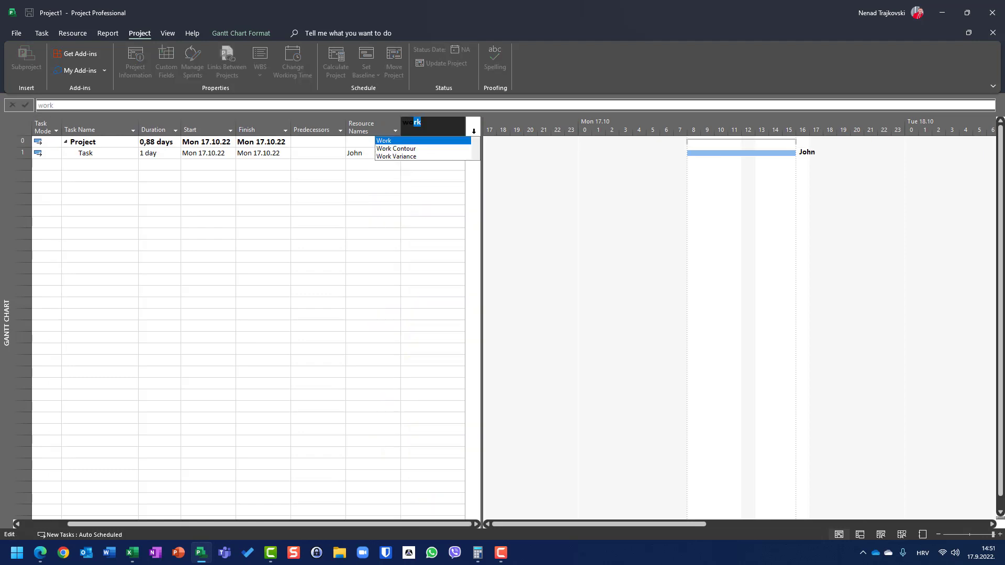
{"action": "type", "text": "r"}
{"action": "key", "text": "Return"}
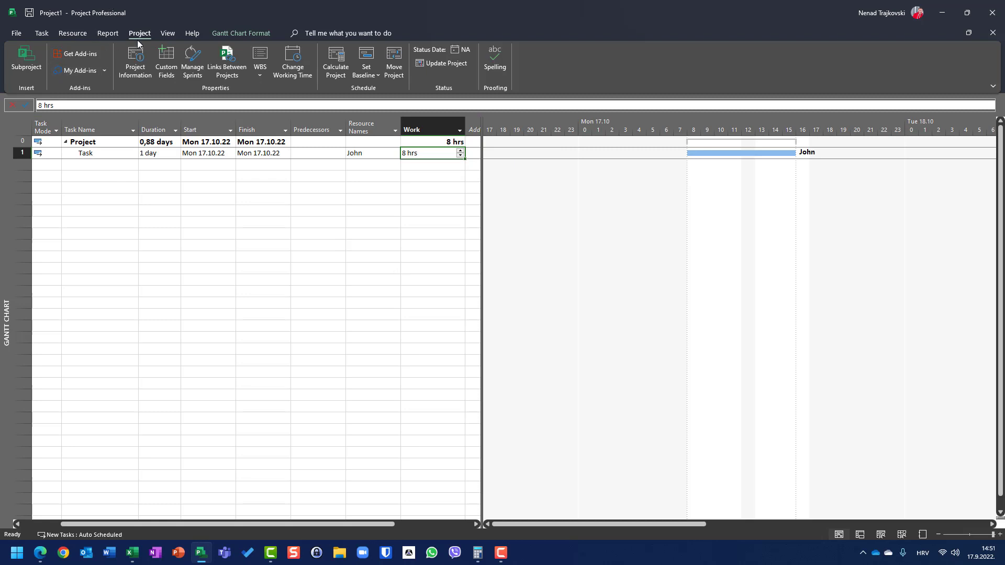
- Compare the work and duration of the task and project in the Task Usage view, then return to the Gantt Chart
{"action": "left_click", "coordinate": [166, 33]}
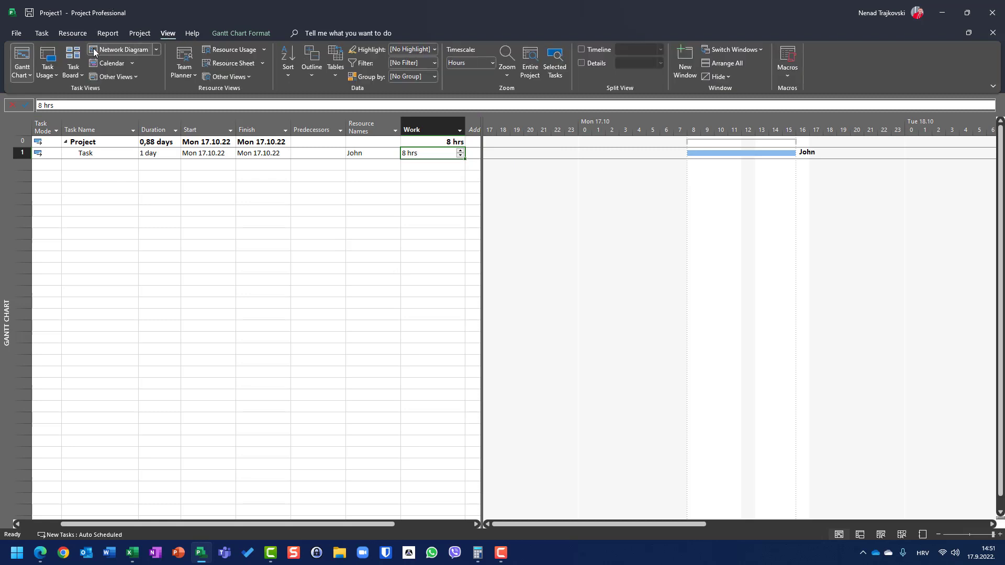
{"action": "left_click", "coordinate": [47, 58]}
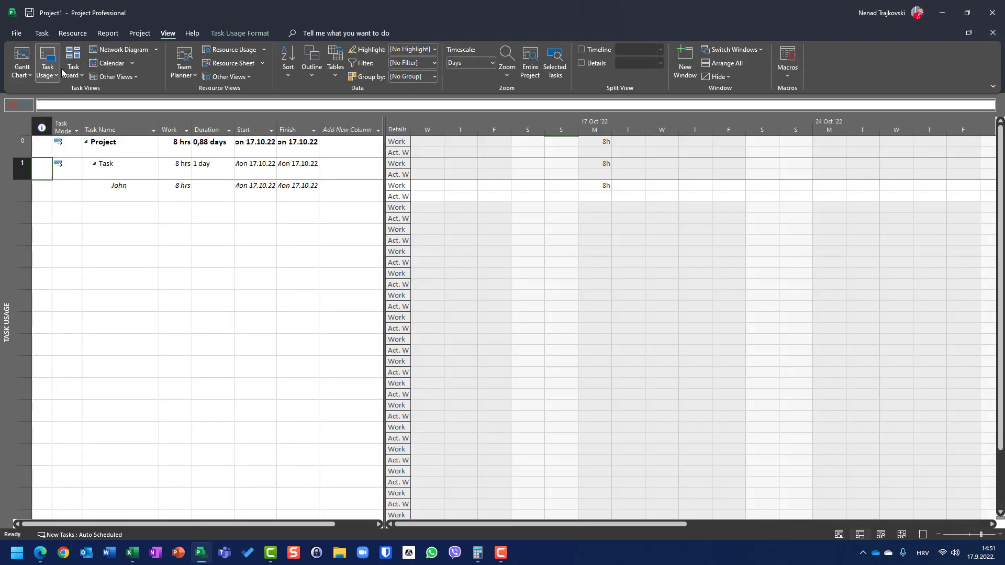
{"action": "left_click", "coordinate": [599, 185]}
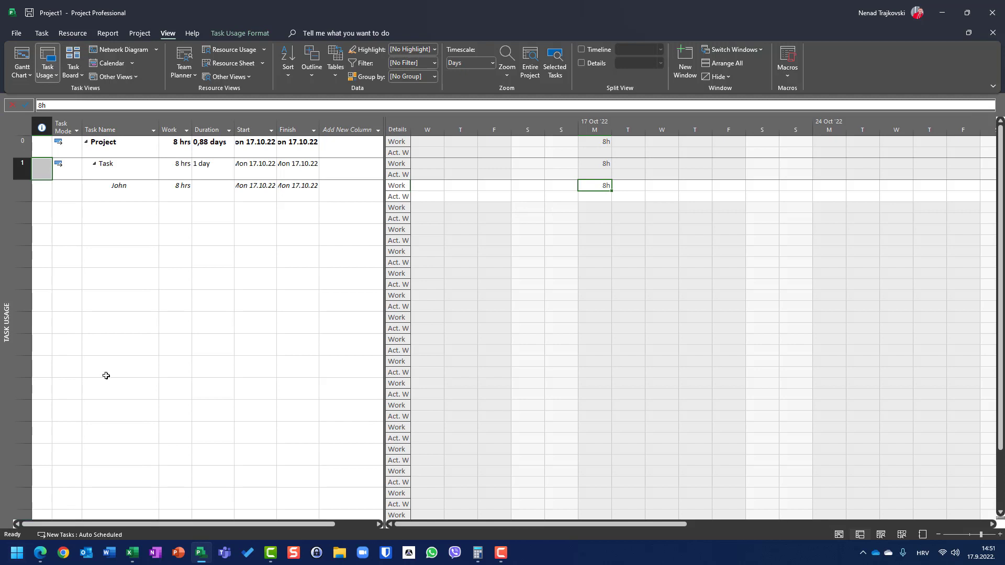
{"action": "left_click", "coordinate": [214, 169]}
{"action": "left_click", "coordinate": [168, 174]}
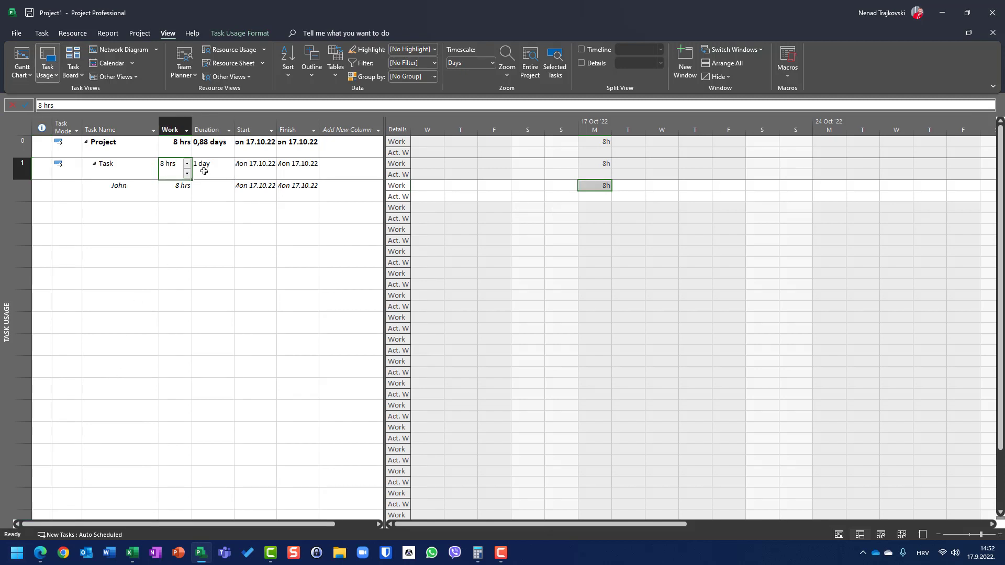
{"action": "left_click", "coordinate": [215, 168]}
{"action": "left_click", "coordinate": [177, 173]}
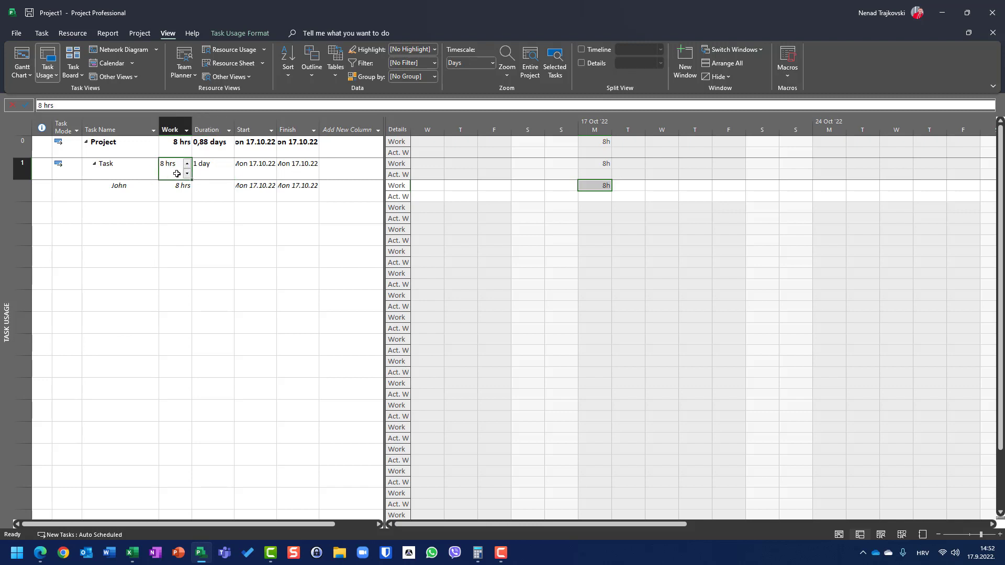
{"action": "left_click", "coordinate": [208, 150]}
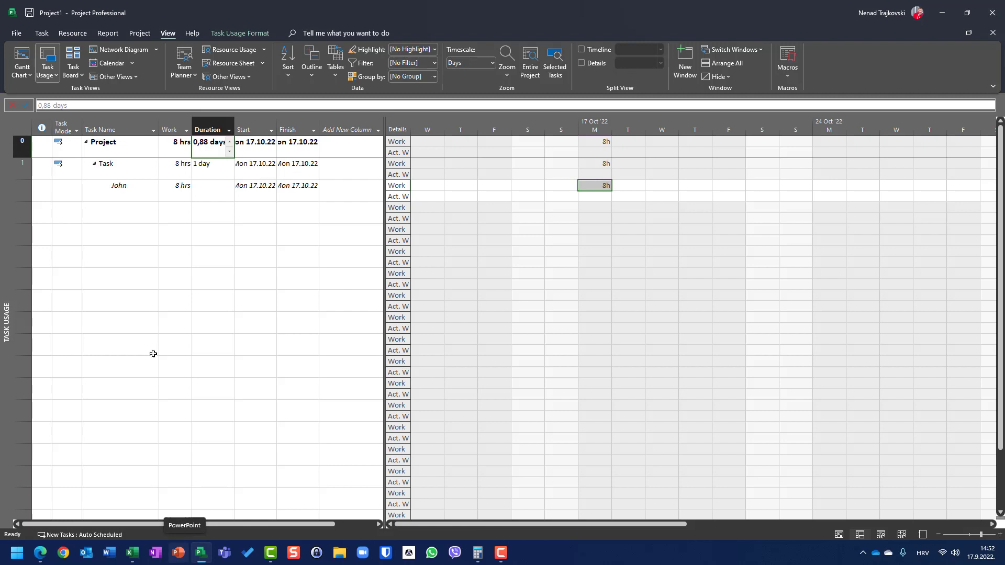
{"action": "left_click", "coordinate": [23, 58]}
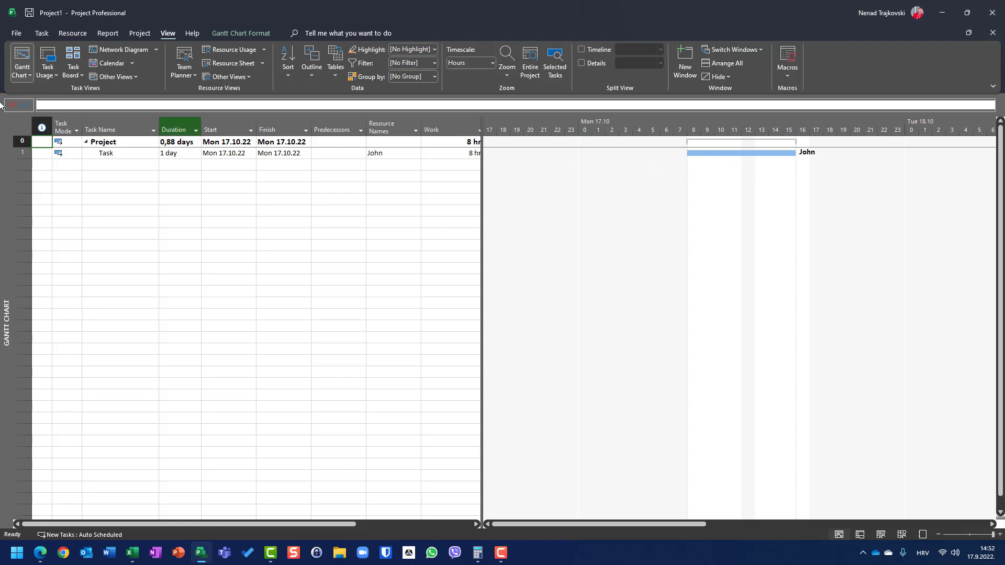
- Review the project's calendar settings in the Schedule options, including hours per day, and close them without changes
{"action": "left_click", "coordinate": [17, 34]}
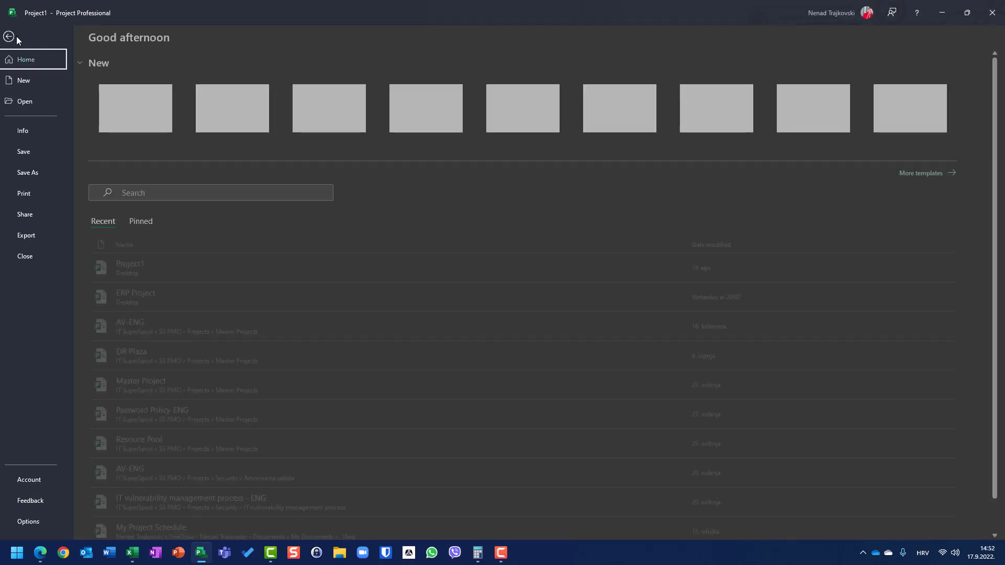
{"action": "left_click", "coordinate": [32, 522]}
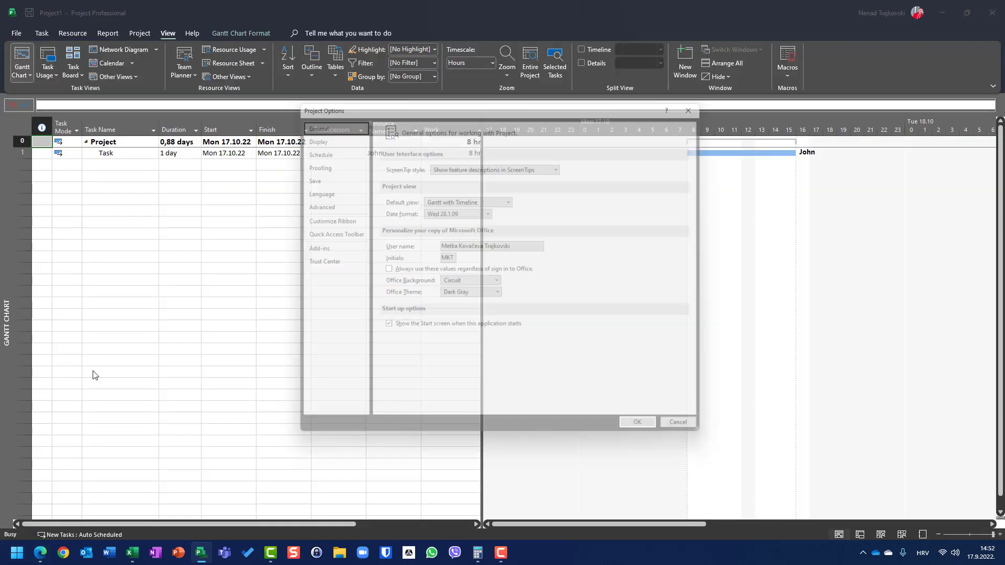
{"action": "left_click", "coordinate": [314, 147]}
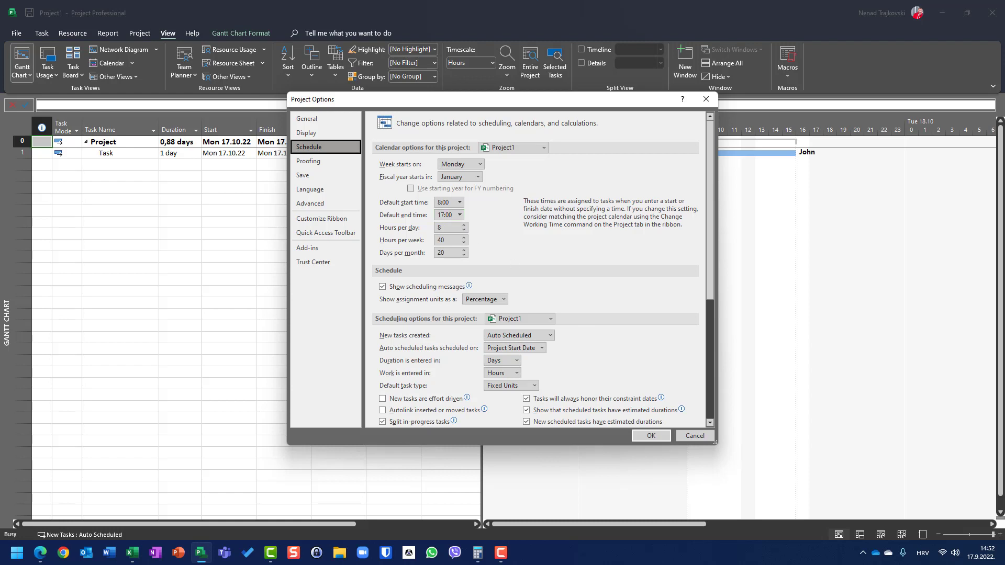
{"action": "left_click", "coordinate": [696, 437]}
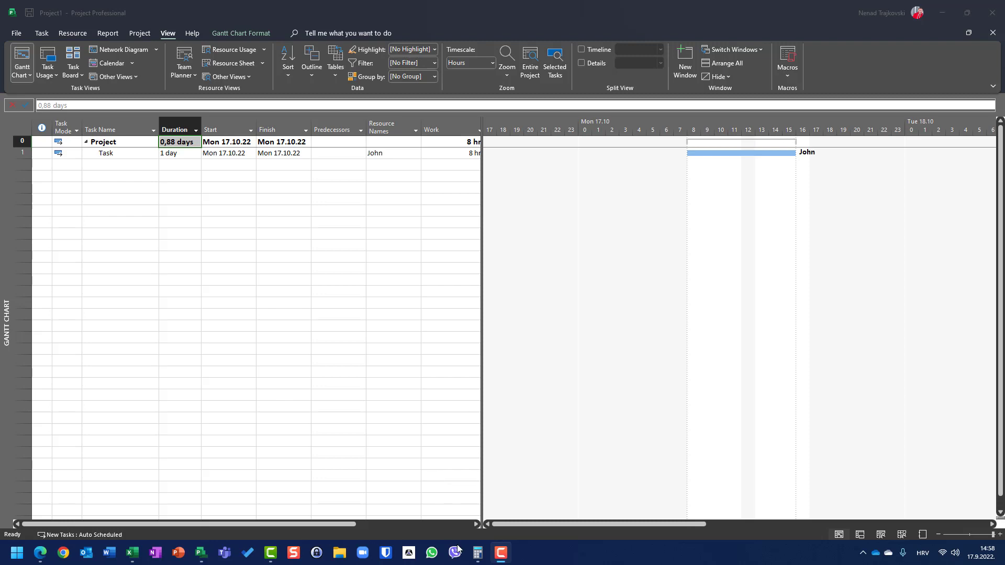
- Switch to Calculator, divide 7 by 8, and minimize it to return to the project
{"action": "left_click", "coordinate": [477, 552]}
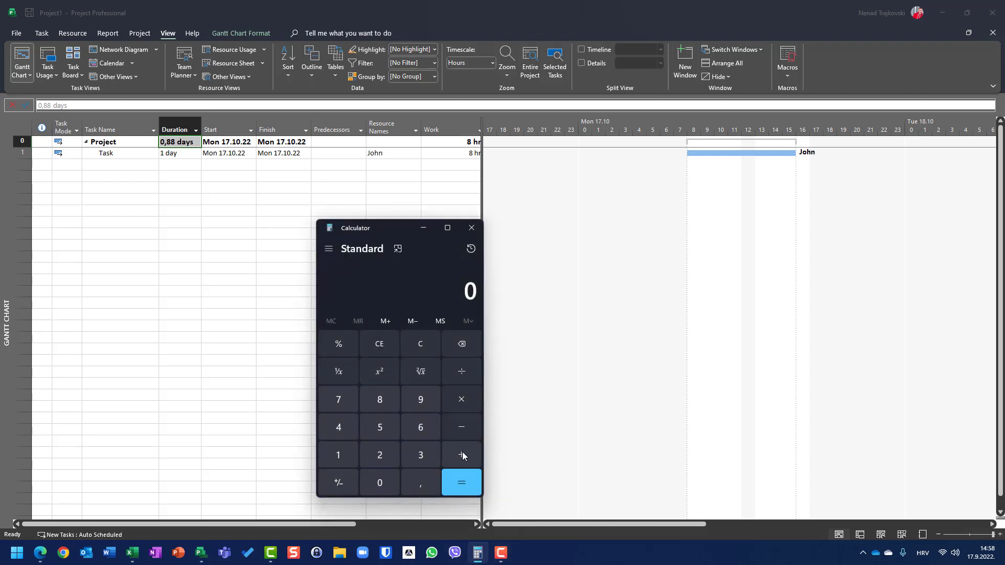
{"action": "type", "text": "7/"}
{"action": "type", "text": "8"}
{"action": "key", "text": "Return"}
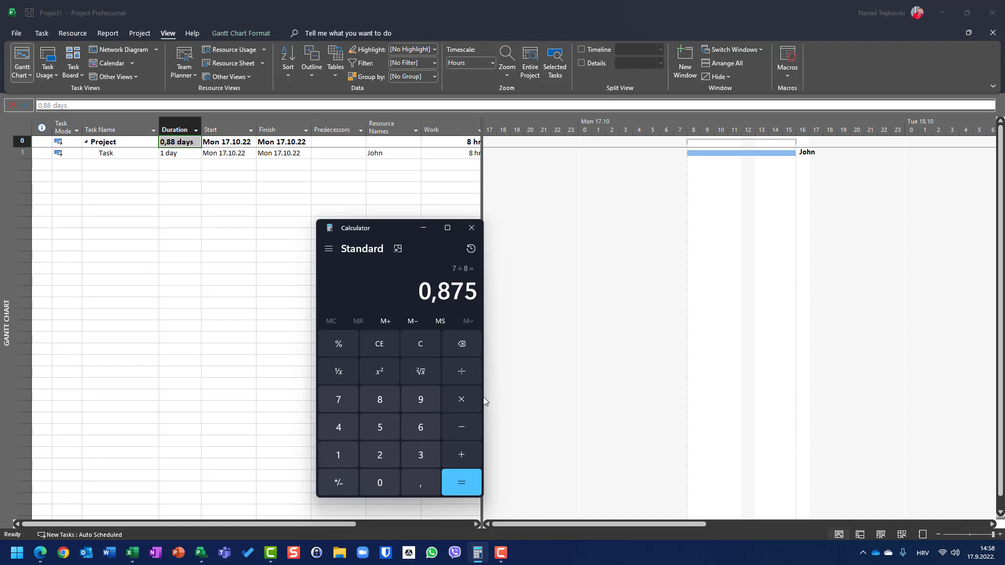
{"action": "left_click", "coordinate": [424, 228]}
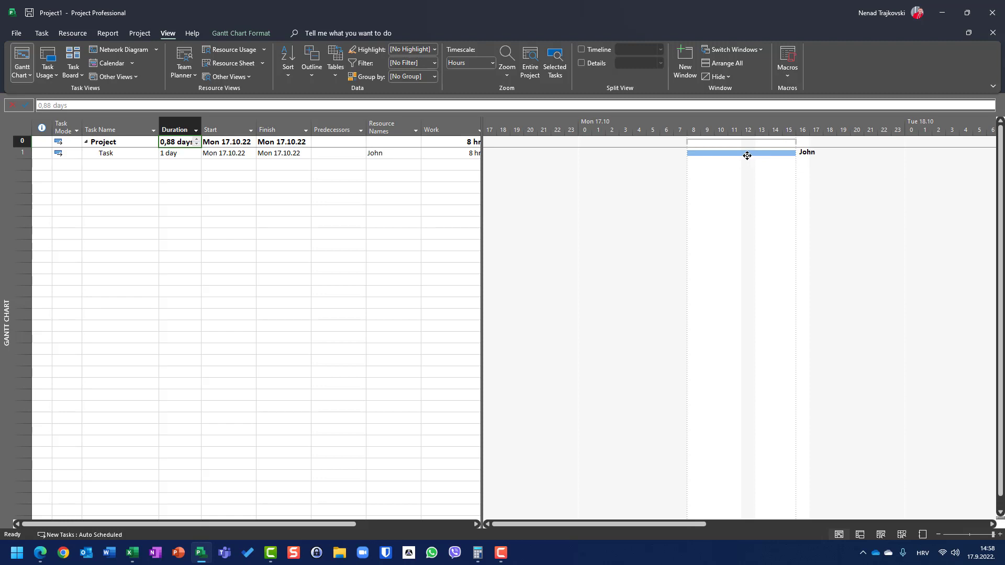
- Set the task's duration to 2 days and reselect its duration cell
{"action": "left_click", "coordinate": [173, 153]}
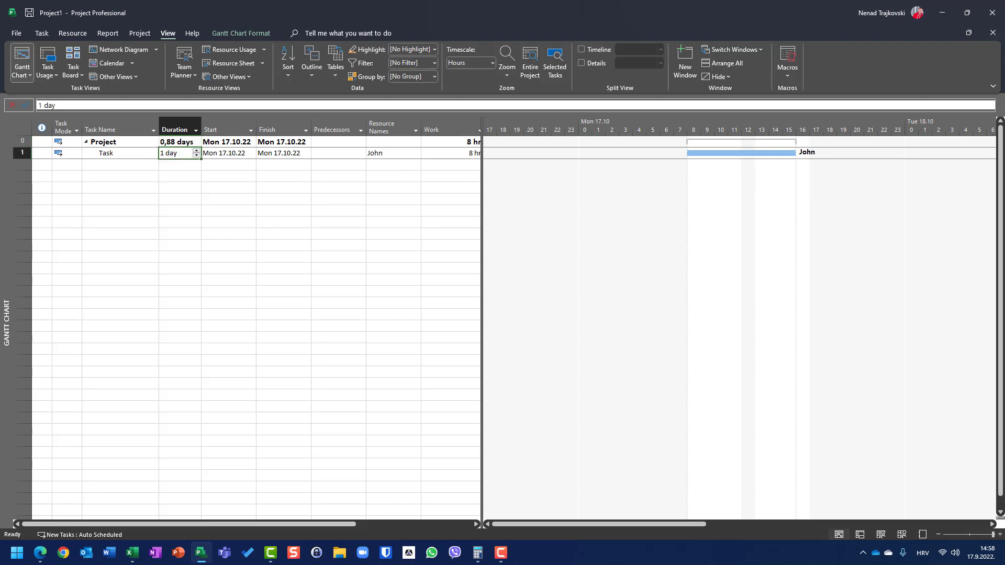
{"action": "type", "text": "2"}
{"action": "key", "text": "Return"}
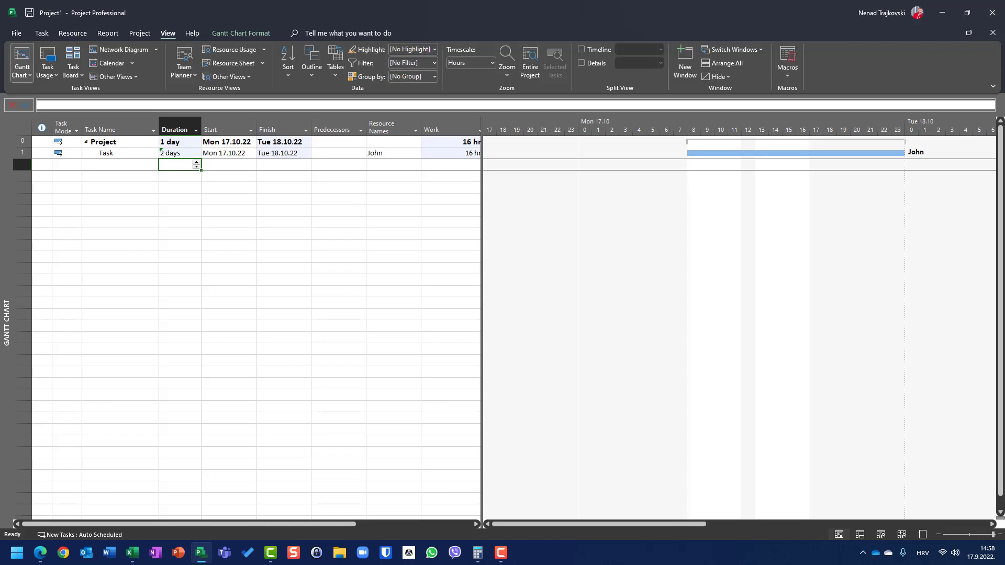
{"action": "key", "text": "Up"}
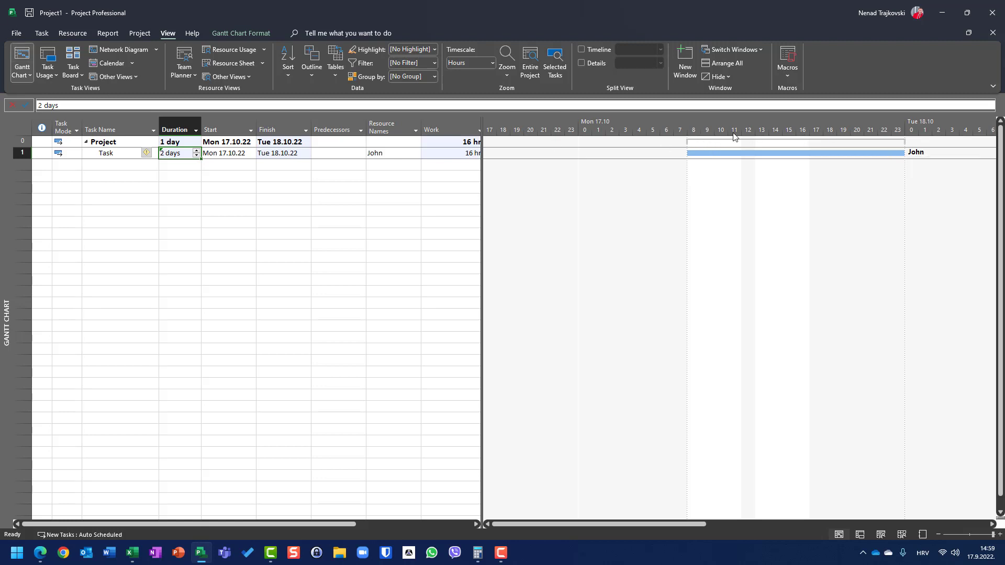
- Recheck the default start and end times and hours per day in the Schedule options, leaving them unchanged
{"action": "left_click", "coordinate": [13, 35]}
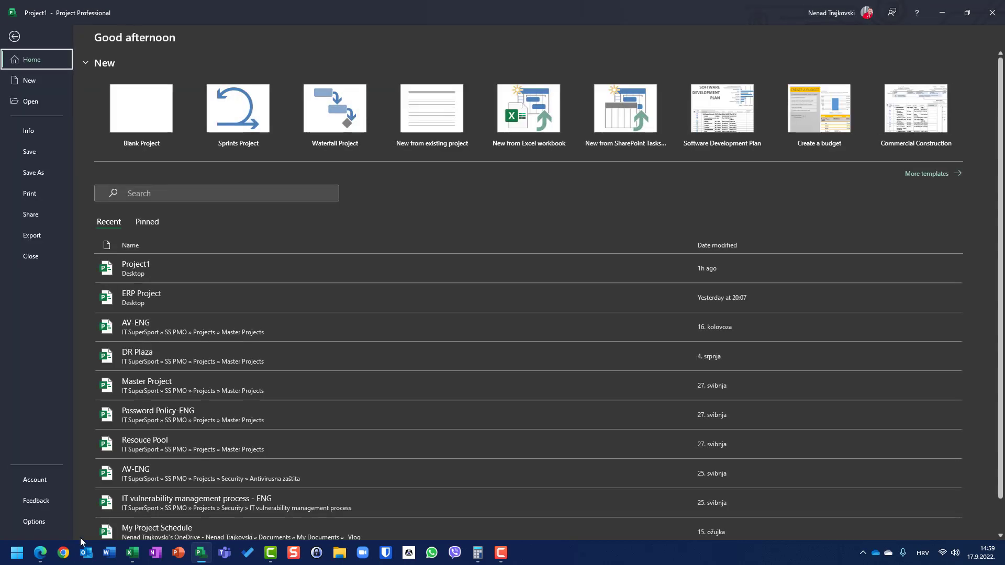
{"action": "left_click", "coordinate": [33, 522]}
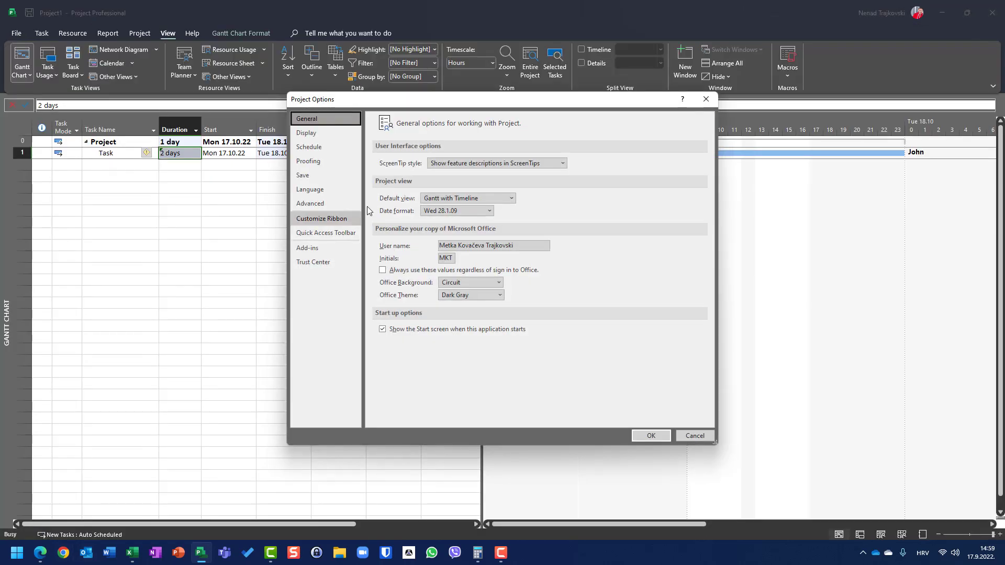
{"action": "left_click", "coordinate": [304, 147]}
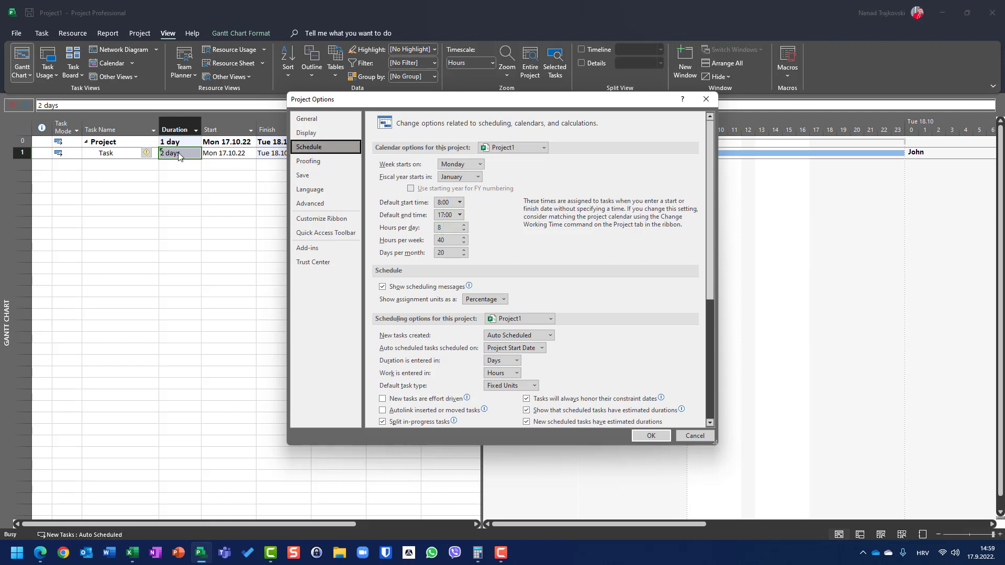
{"action": "left_click", "coordinate": [690, 438]}
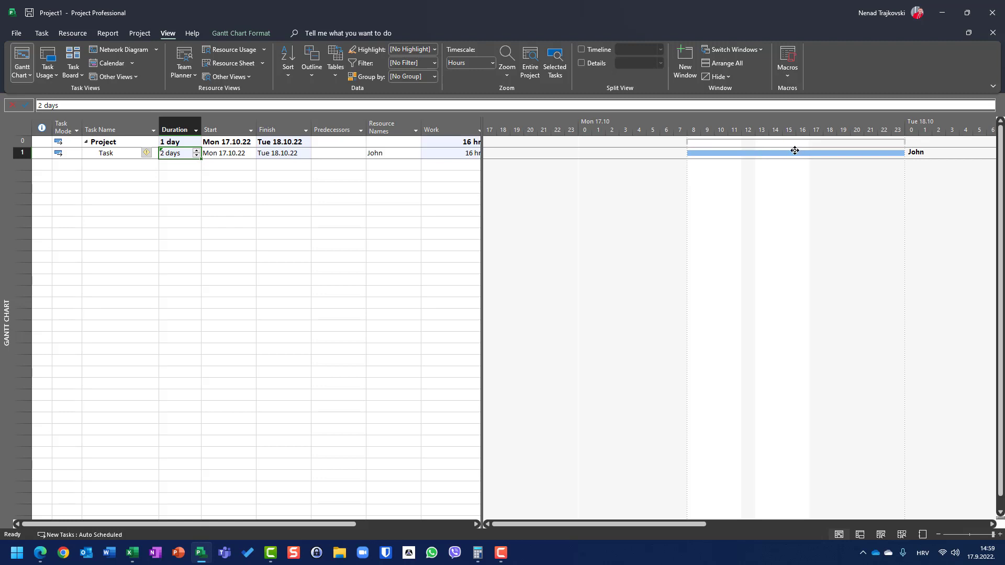
- Set the task's duration to 3 days and compare its bar with the project summary's duration
{"action": "mouse_move", "coordinate": [795, 150]}
{"action": "type", "text": "3"}
{"action": "key", "text": "Return"}
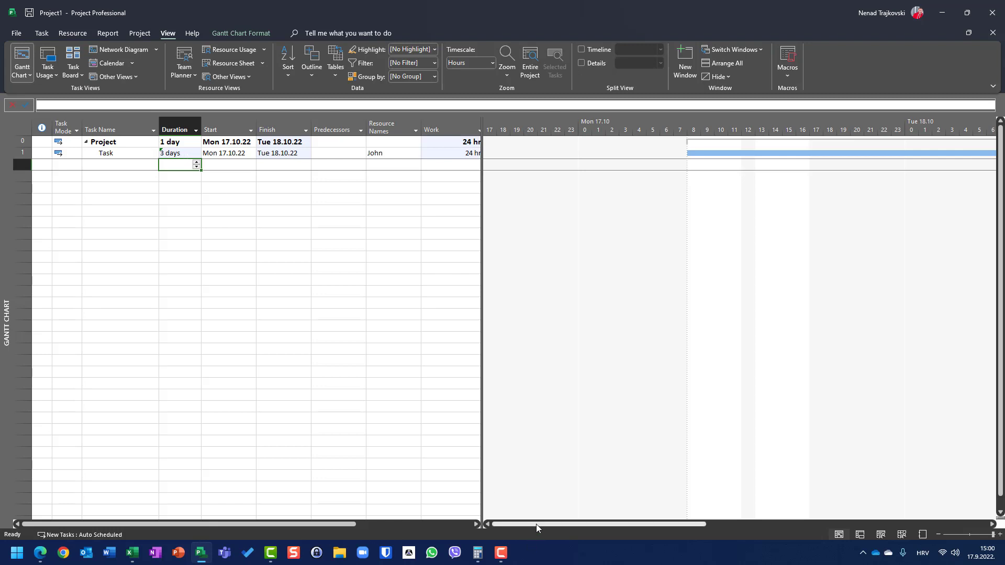
{"action": "left_click_drag", "start_coordinate": [536, 524], "coordinate": [553, 525]}
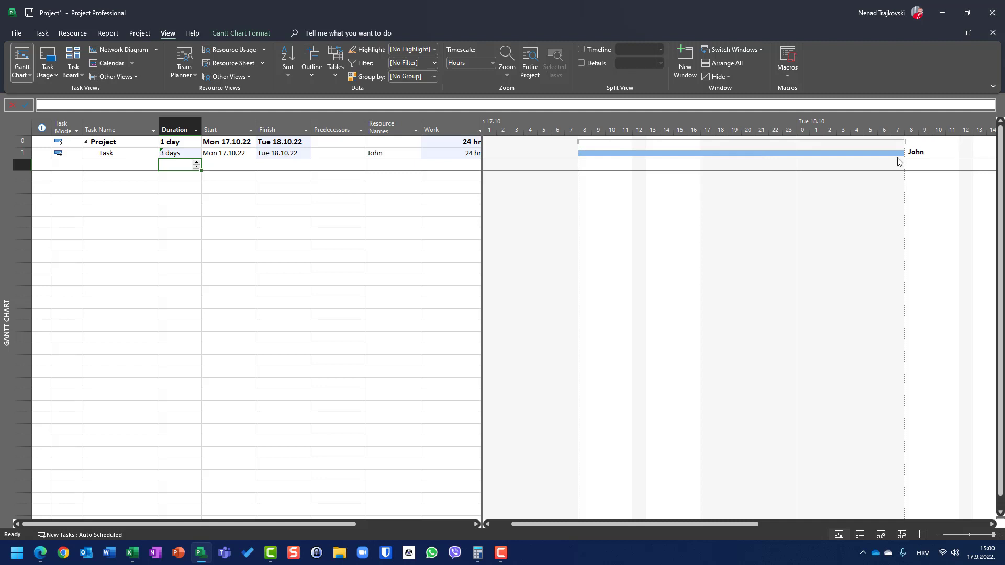
{"action": "mouse_move", "coordinate": [903, 154]}
{"action": "left_click", "coordinate": [186, 142]}
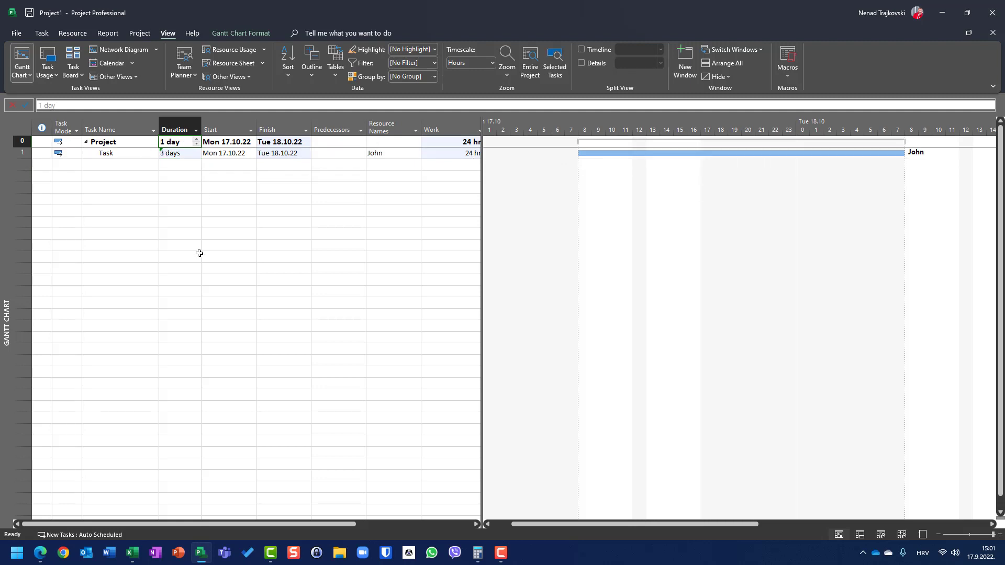
- Set the task's duration to 4 days and bring the end of its bar into view
{"action": "left_click", "coordinate": [169, 155]}
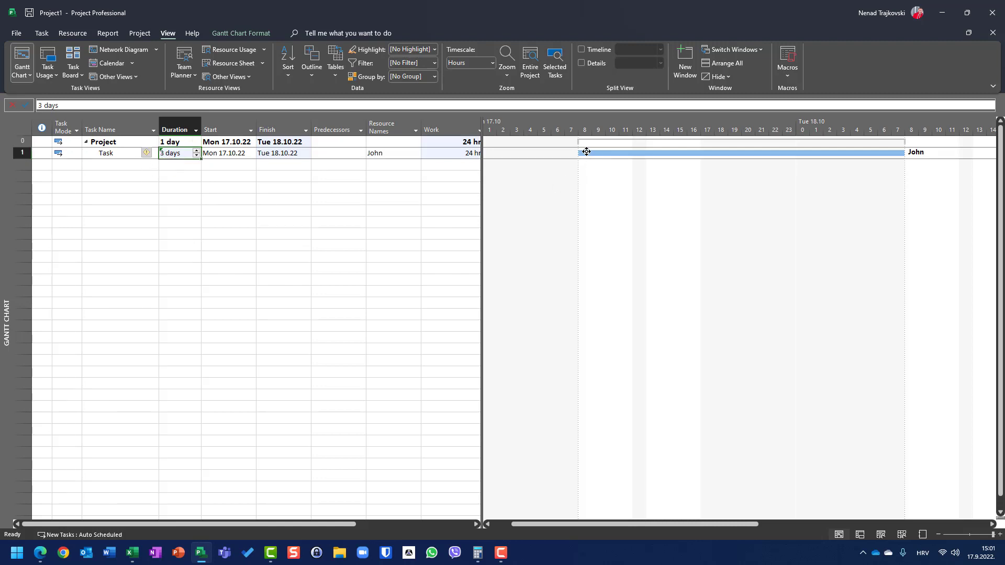
{"action": "mouse_move", "coordinate": [586, 152]}
{"action": "type", "text": "4"}
{"action": "key", "text": "Return"}
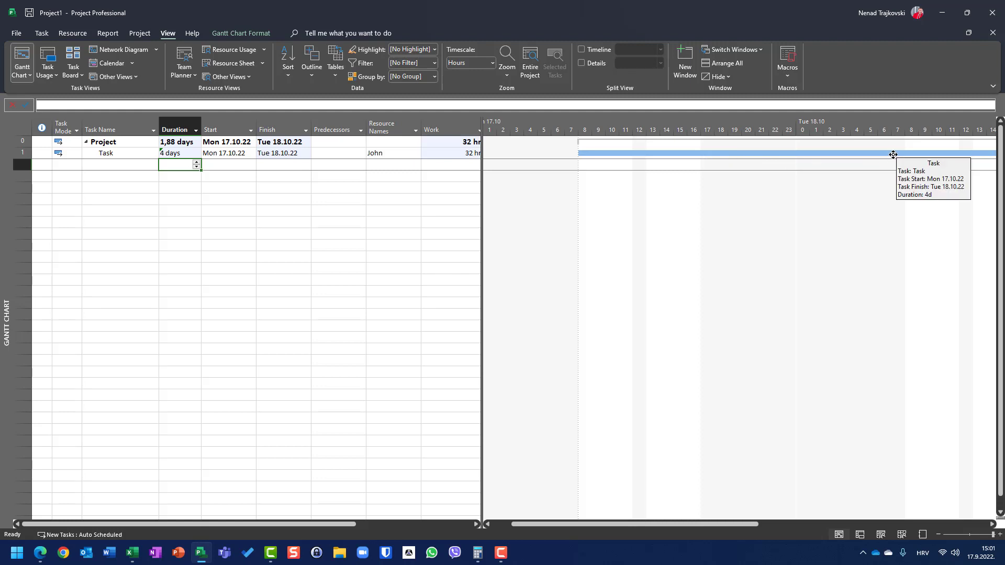
{"action": "left_click_drag", "start_coordinate": [736, 523], "coordinate": [775, 522]}
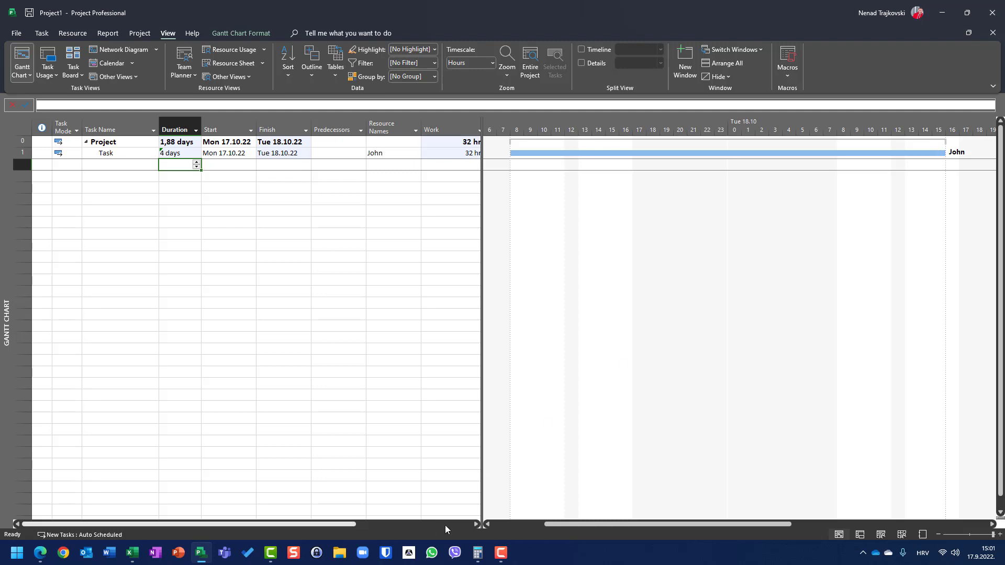
- Divide 7 by 8 in Calculator and close it to return to the project
{"action": "left_click", "coordinate": [477, 552]}
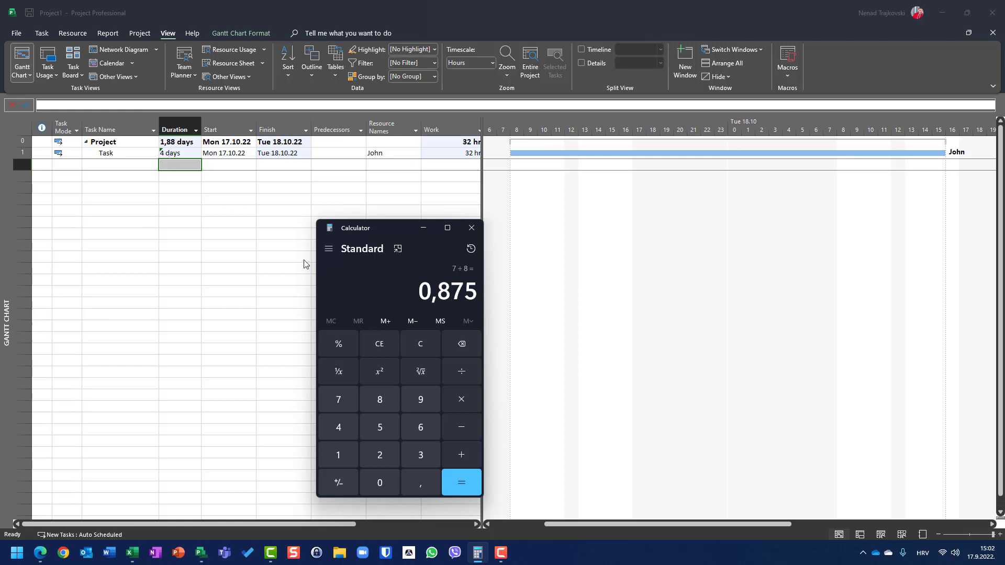
{"action": "left_click", "coordinate": [471, 227]}
- Set the task's duration to 5 days and bring the end of its bar into view
{"action": "left_click", "coordinate": [165, 152]}
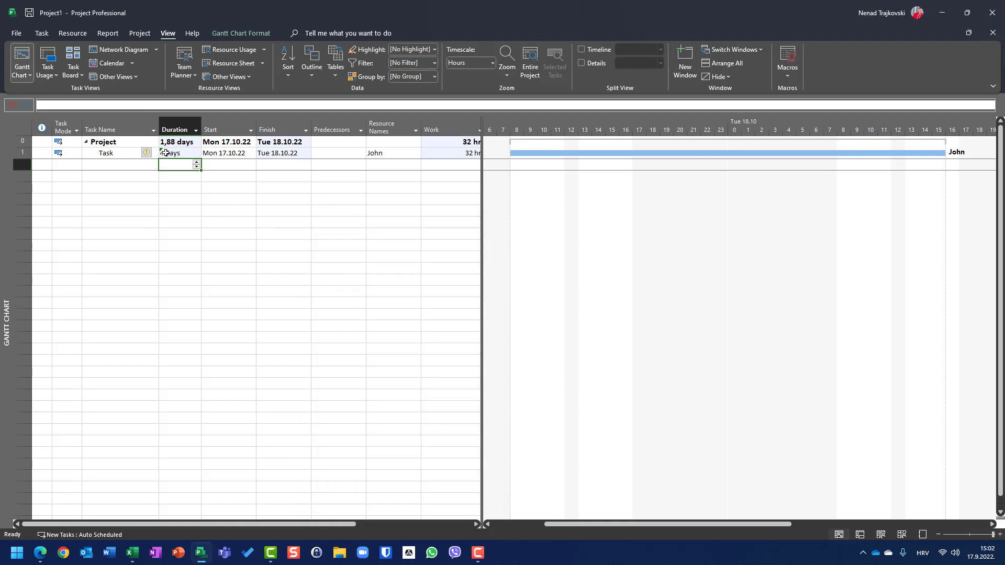
{"action": "type", "text": "5"}
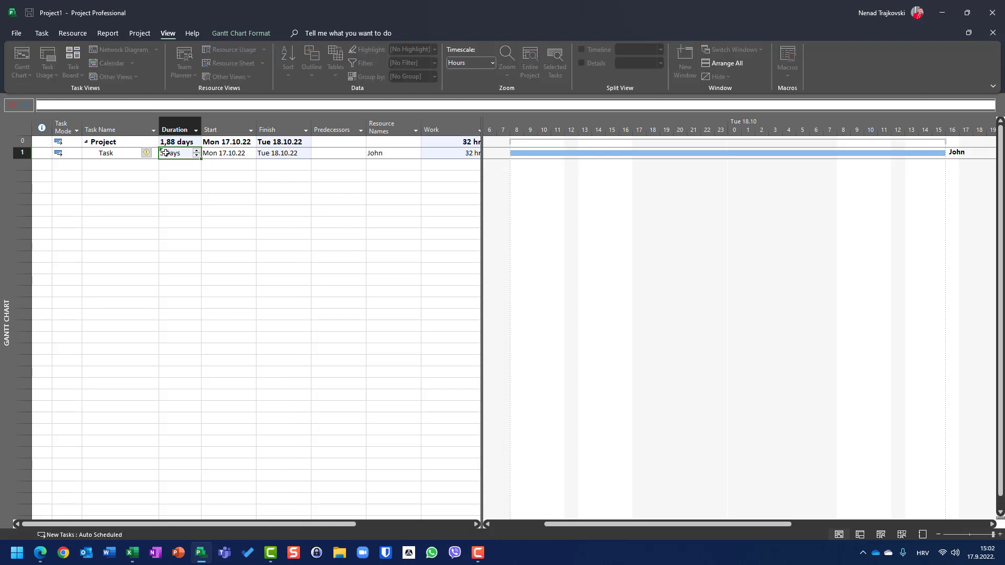
{"action": "key", "text": "Return"}
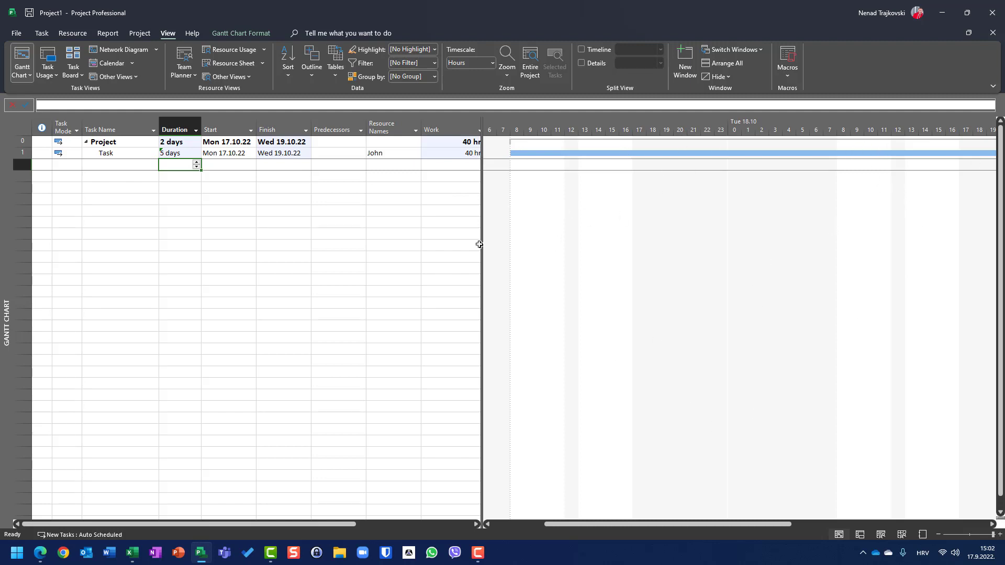
{"action": "left_click_drag", "start_coordinate": [706, 525], "coordinate": [800, 517]}
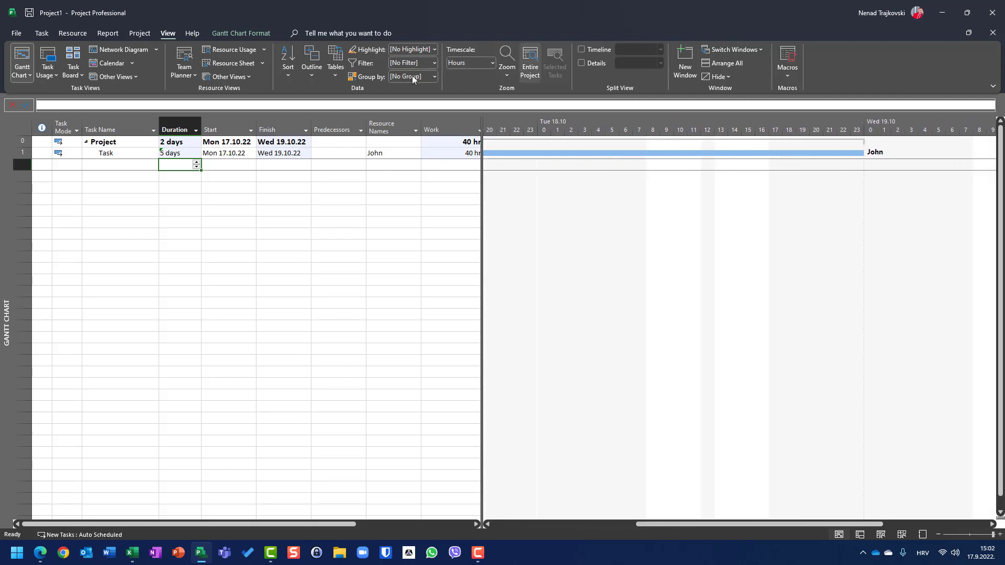
- Review the default times and hours per day in the Schedule options, and compare the task's work with the project summary's duration
{"action": "left_click", "coordinate": [17, 34]}
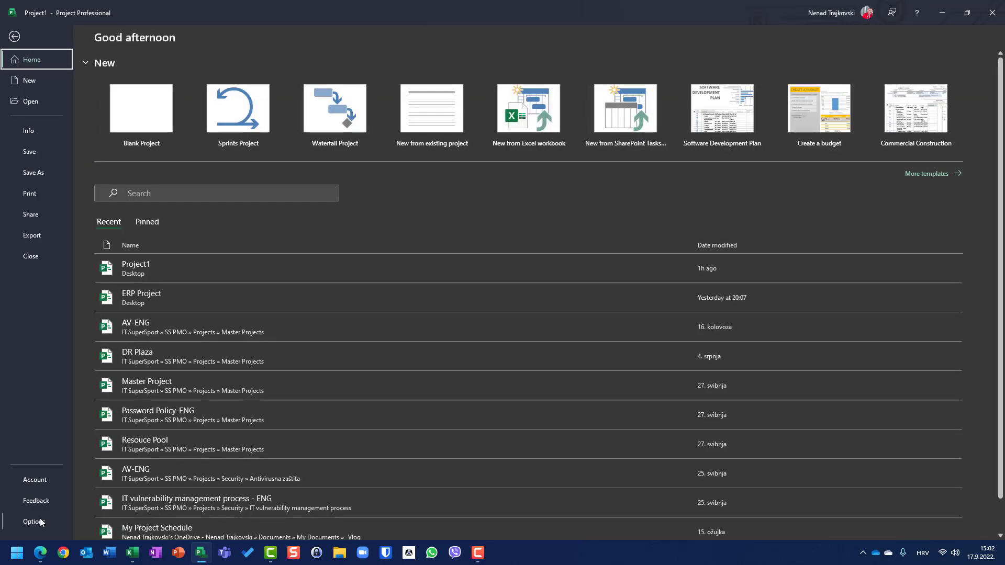
{"action": "left_click", "coordinate": [41, 522]}
{"action": "left_click", "coordinate": [316, 146]}
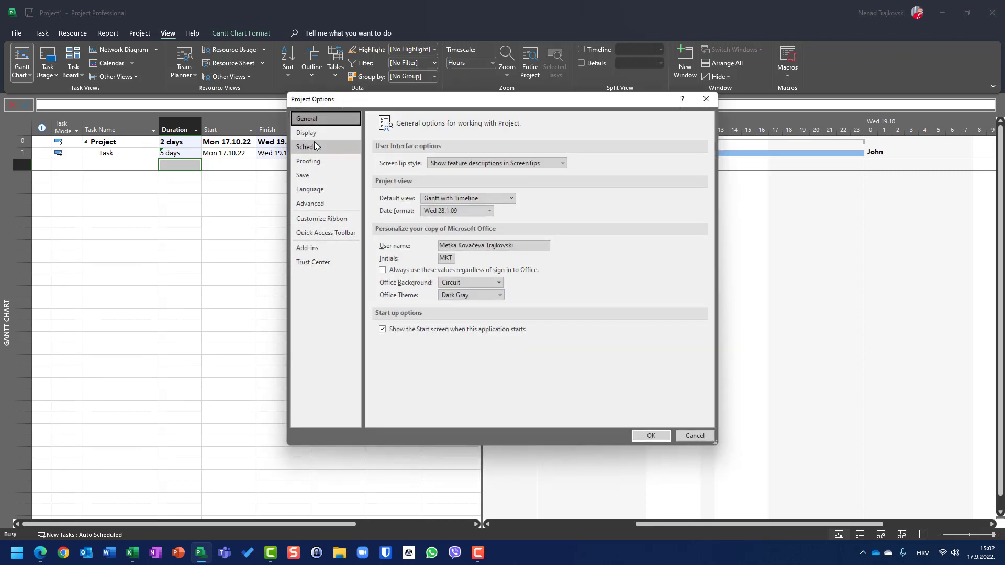
{"action": "left_click", "coordinate": [303, 133]}
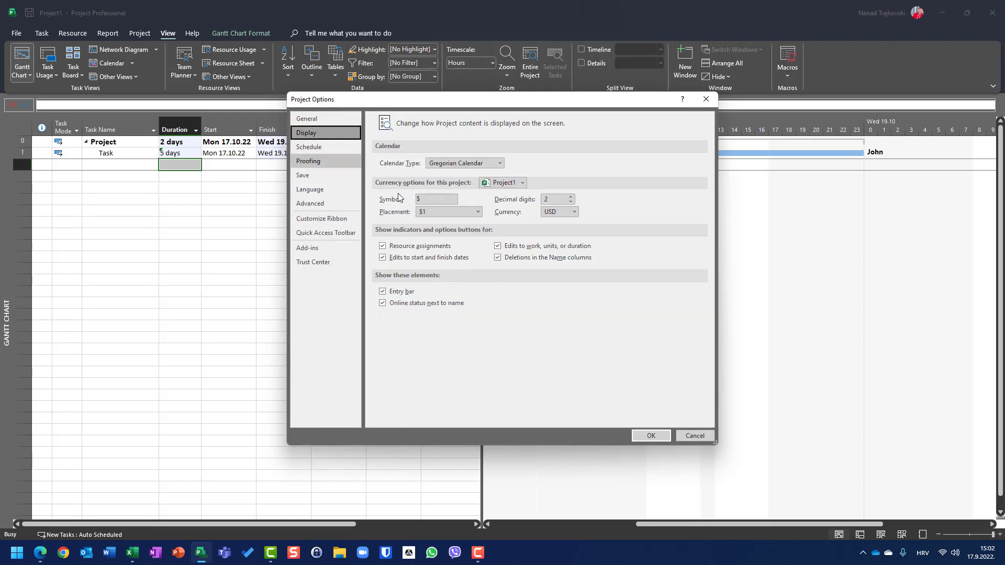
{"action": "left_click", "coordinate": [310, 148]}
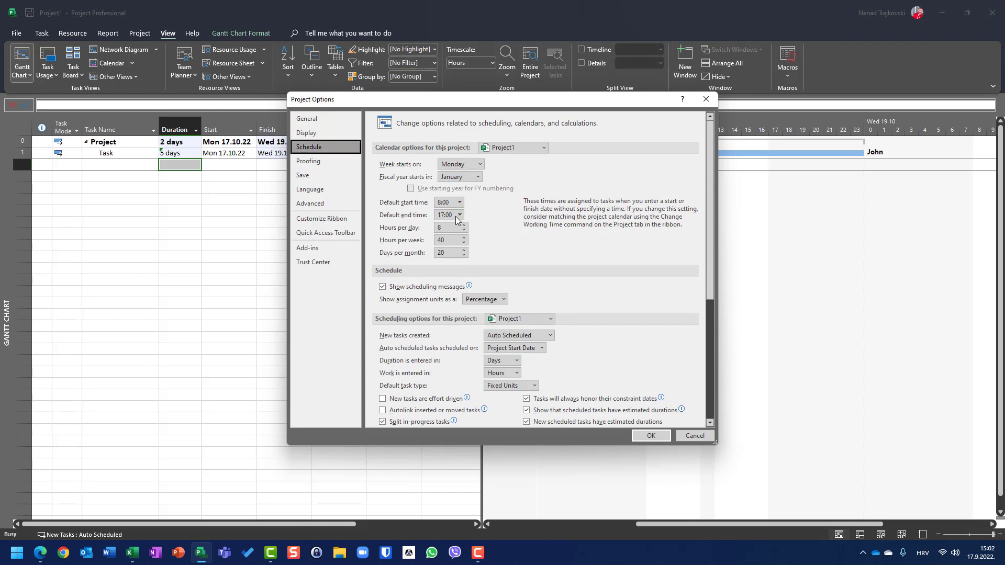
{"action": "left_click", "coordinate": [694, 435]}
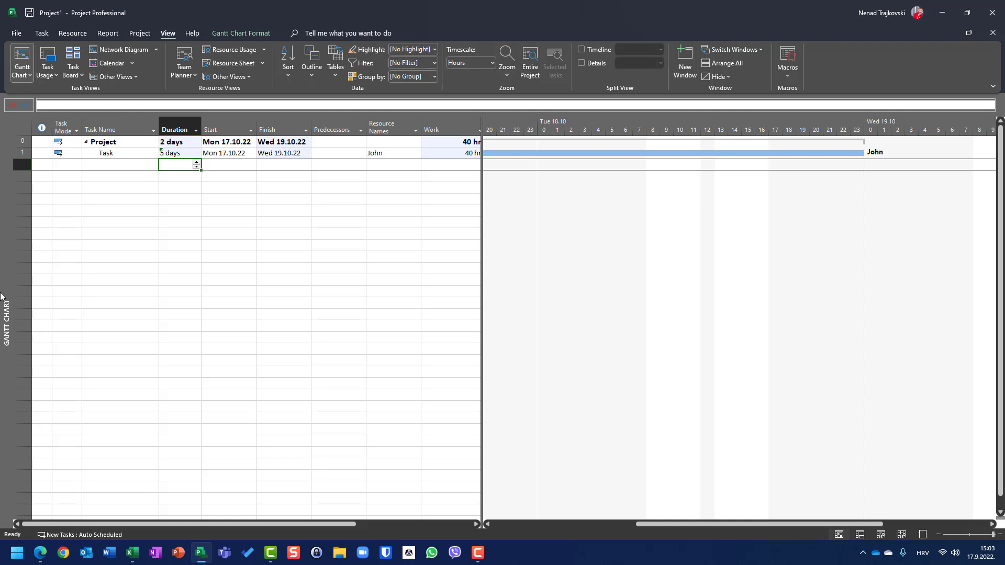
{"action": "left_click", "coordinate": [465, 155]}
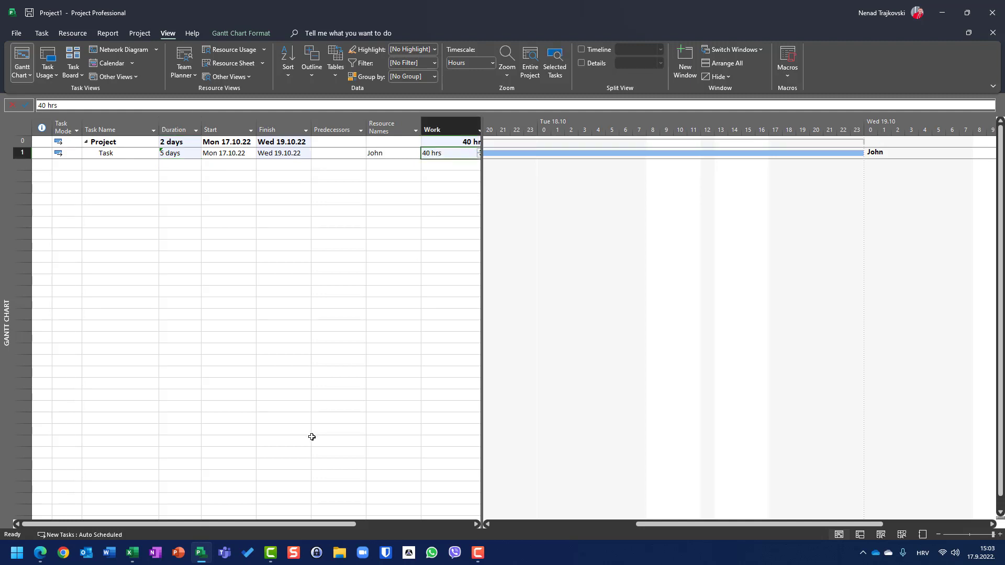
{"action": "left_click", "coordinate": [178, 142]}
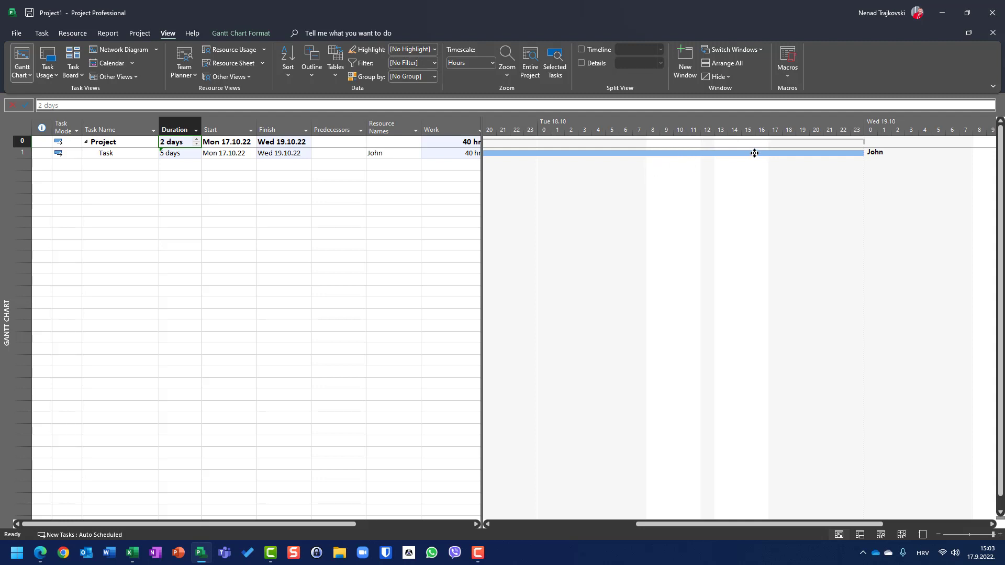
- Set the task's duration to 1 day and bring its bar on Monday 17.10 into view
{"action": "left_click", "coordinate": [171, 153]}
{"action": "type", "text": "1"}
{"action": "key", "text": "Return"}
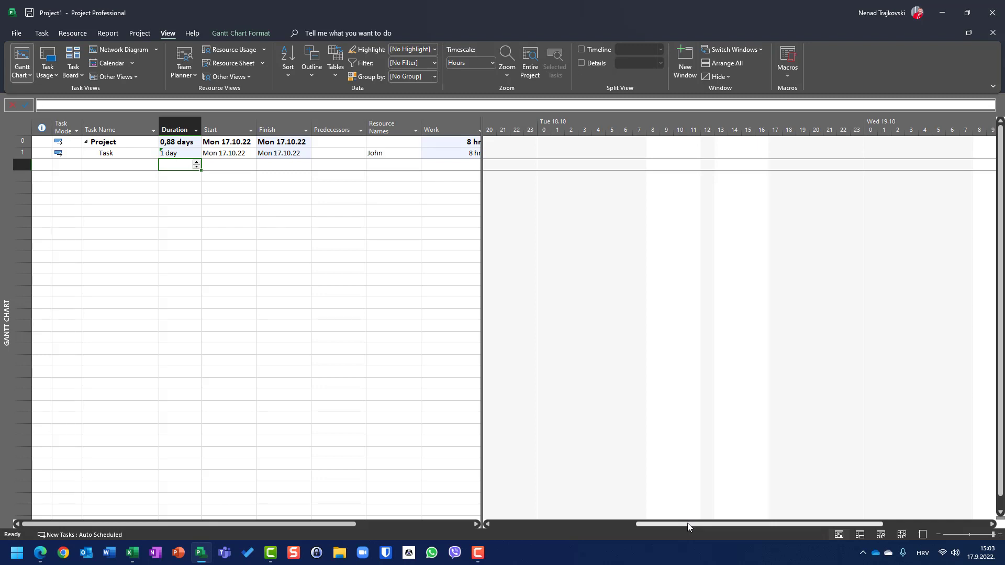
{"action": "left_click_drag", "start_coordinate": [687, 523], "coordinate": [557, 525]}
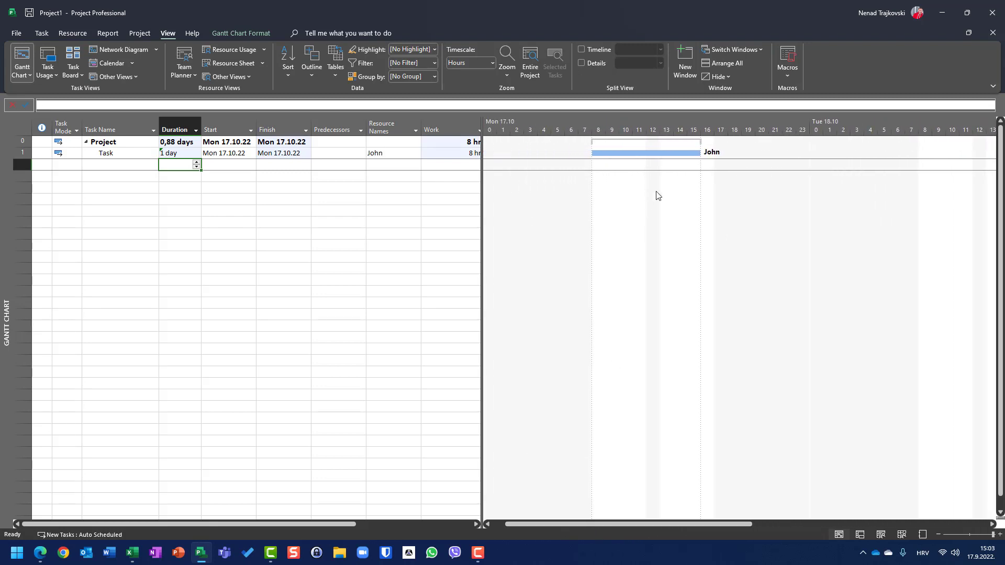